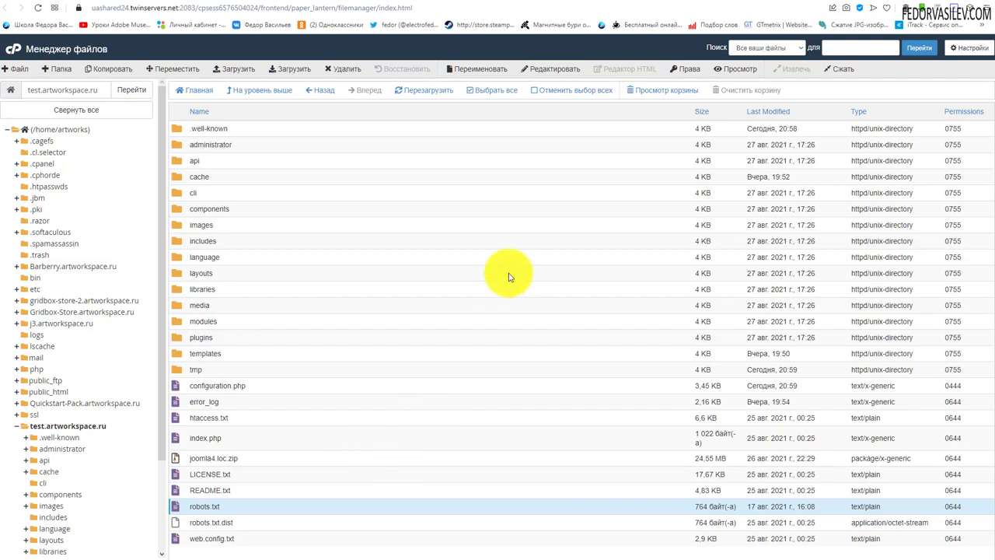
Check the Yandex Help table of robots.txt directives, and open the test site's robots.txt file for editing in the file manager
{"action": "left_click", "coordinate": [848, 6]}
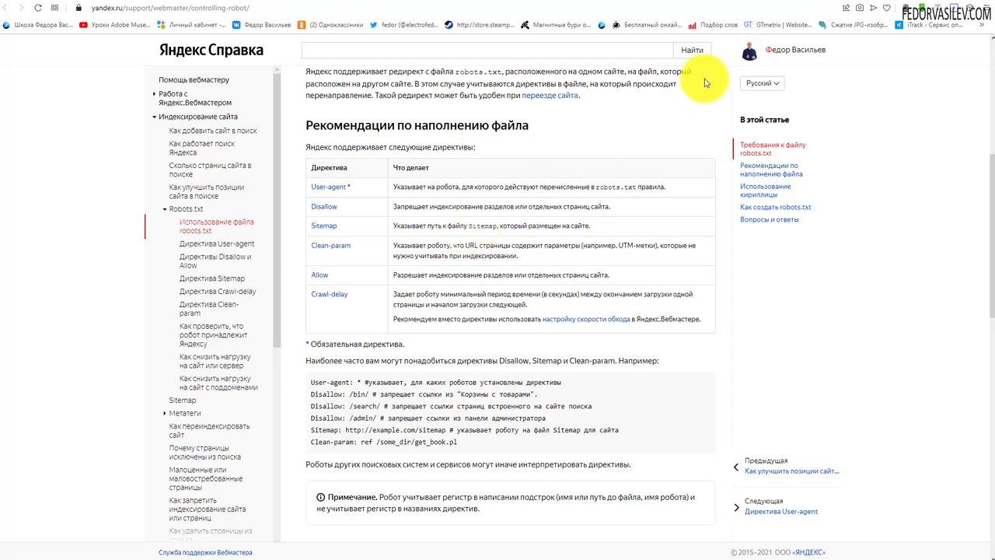
{"action": "left_click", "coordinate": [702, 1]}
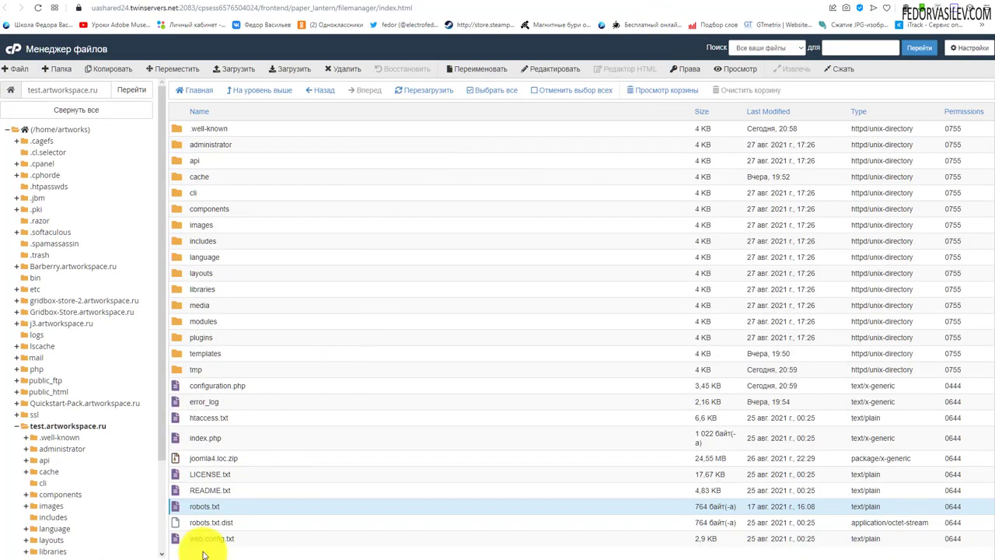
{"action": "right_click", "coordinate": [181, 507]}
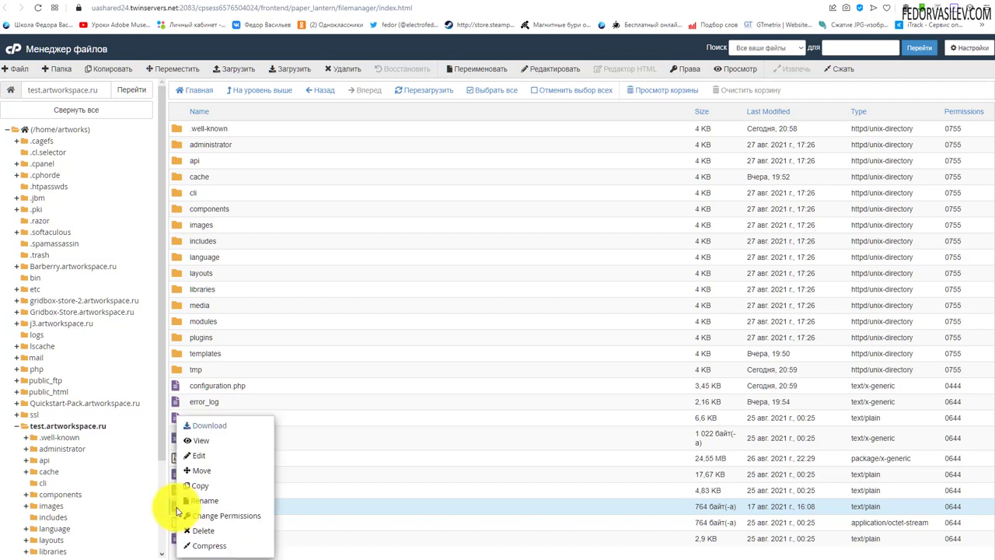
{"action": "left_click", "coordinate": [209, 457]}
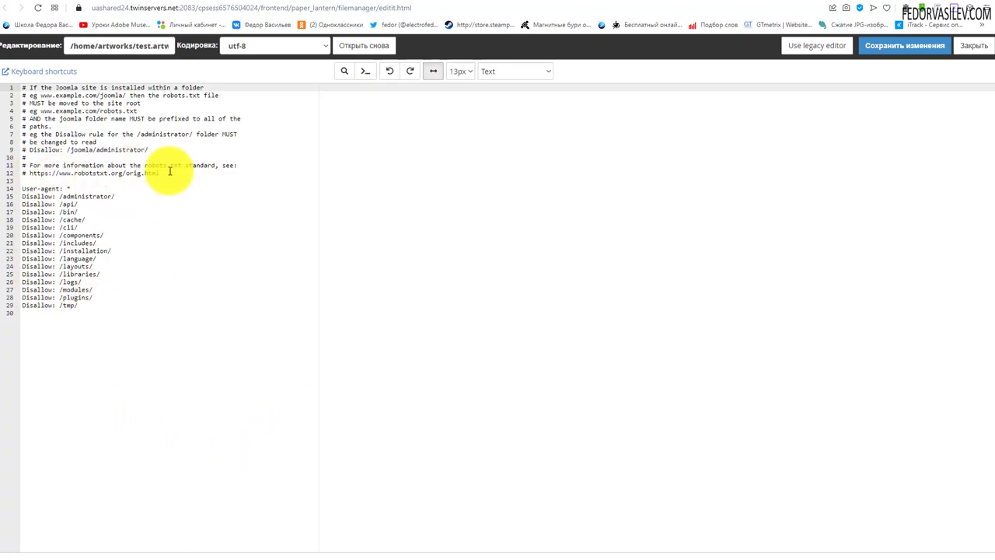
Delete the comment block at the start of robots.txt and the blank lines above the User-agent directive
{"action": "left_click_drag", "start_coordinate": [168, 173], "coordinate": [17, 86]}
{"action": "left_click", "coordinate": [40, 174]}
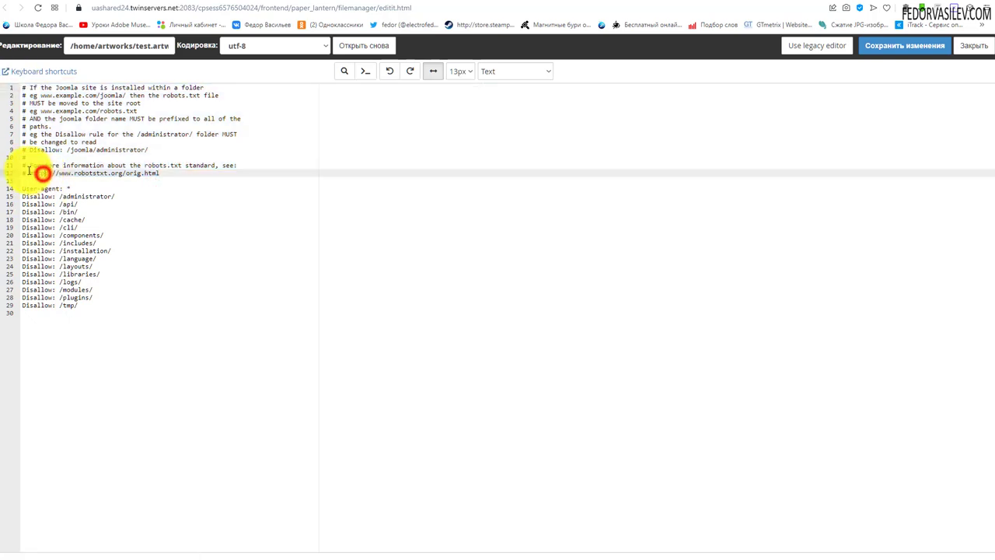
{"action": "left_click_drag", "start_coordinate": [22, 168], "coordinate": [22, 159]}
{"action": "left_click", "coordinate": [22, 150]}
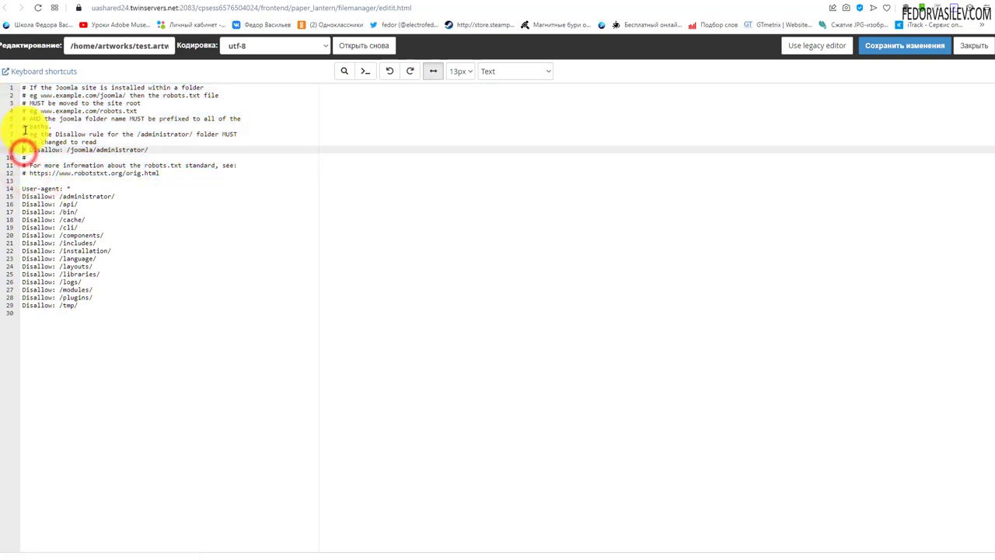
{"action": "left_click_drag", "start_coordinate": [166, 172], "coordinate": [23, 85]}
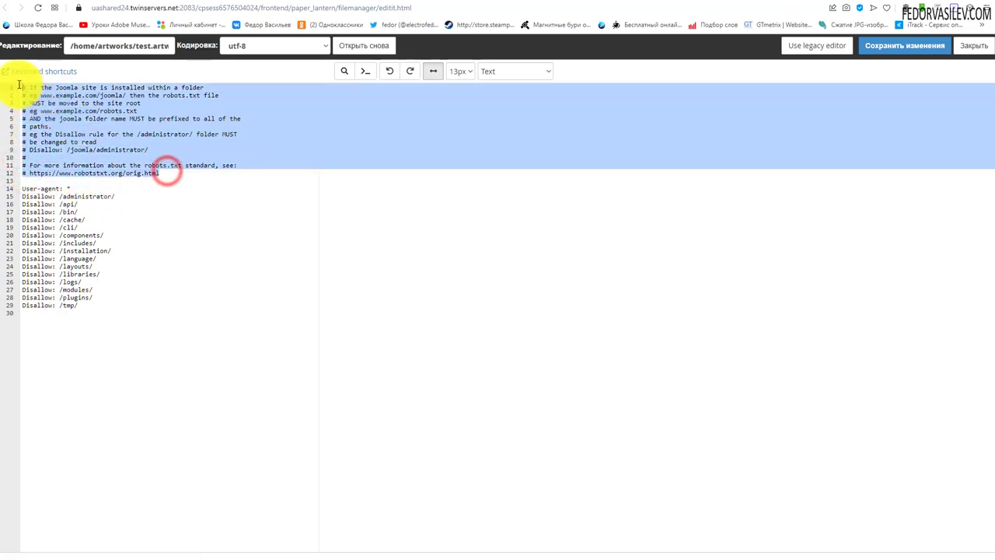
{"action": "left_click", "coordinate": [68, 133]}
{"action": "left_click_drag", "start_coordinate": [160, 173], "coordinate": [8, 85]}
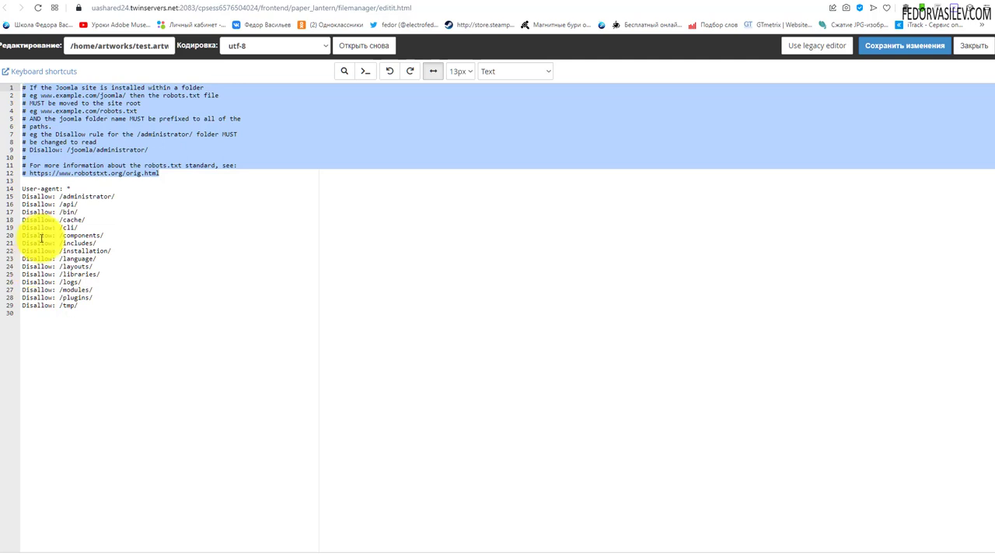
{"action": "left_click", "coordinate": [117, 155]}
{"action": "left_click_drag", "start_coordinate": [163, 174], "coordinate": [6, 87]}
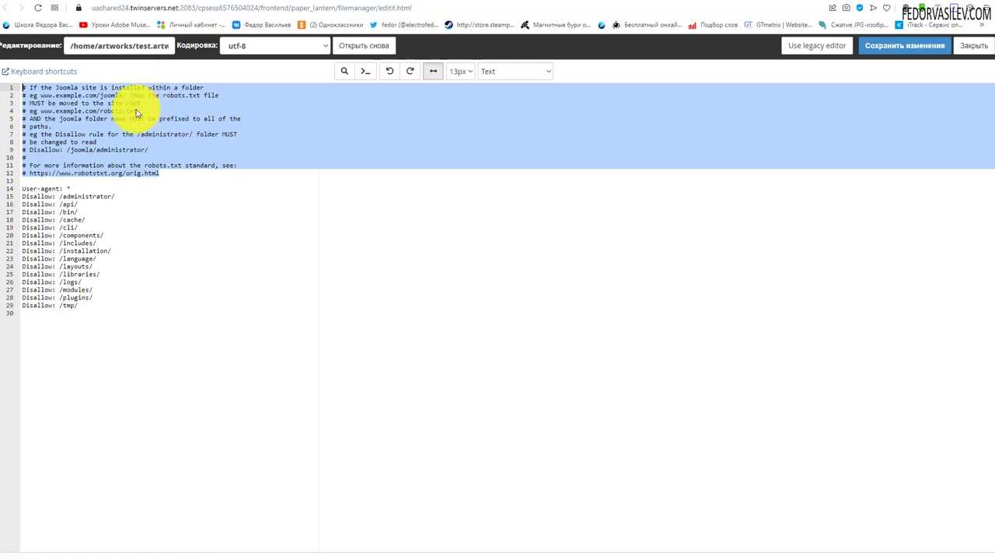
{"action": "key", "text": "Delete"}
{"action": "left_click", "coordinate": [20, 100]}
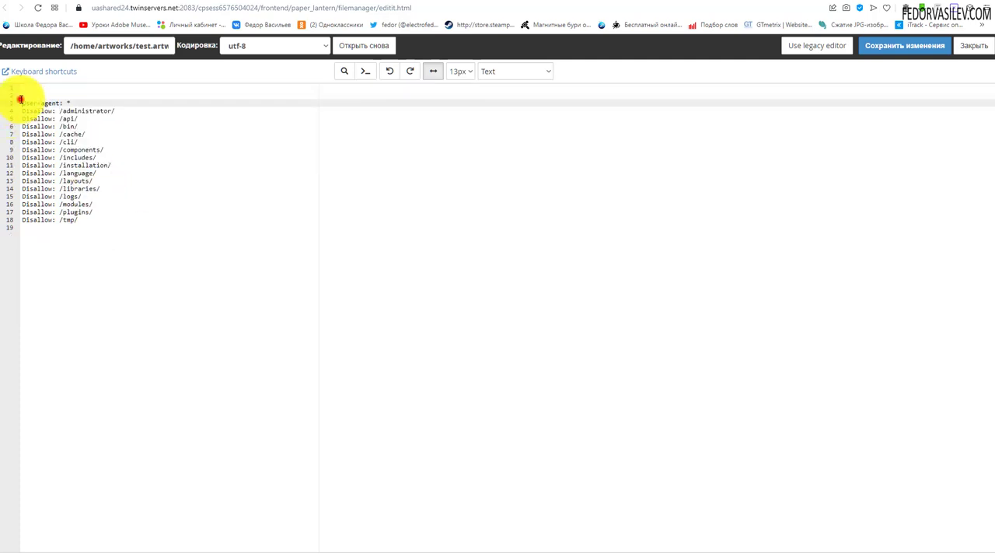
{"action": "key", "text": "BackSpace"}
{"action": "key", "text": "BackSpace"}
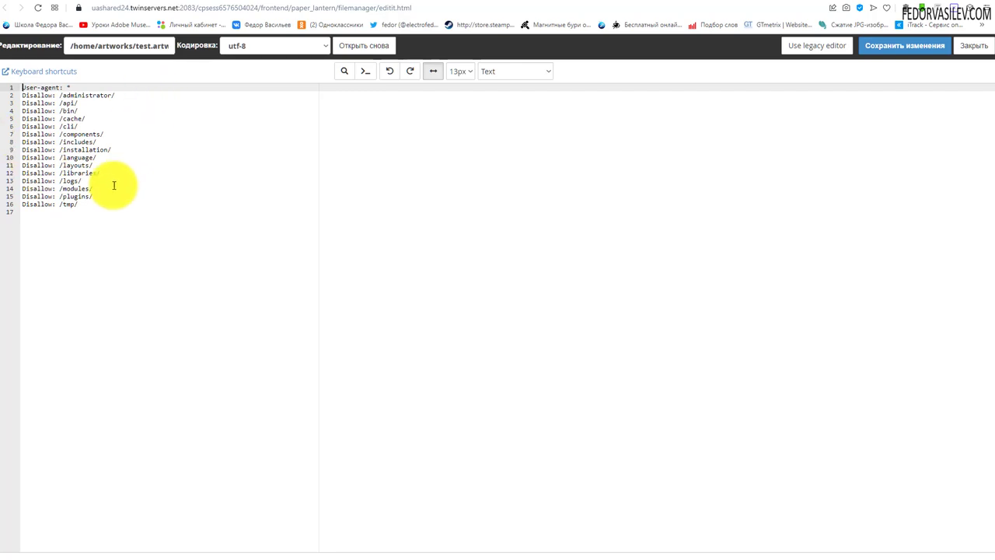
Highlight the User-agent line and read the description of that directive in the Yandex Help article
{"action": "left_click_drag", "start_coordinate": [72, 87], "coordinate": [22, 88]}
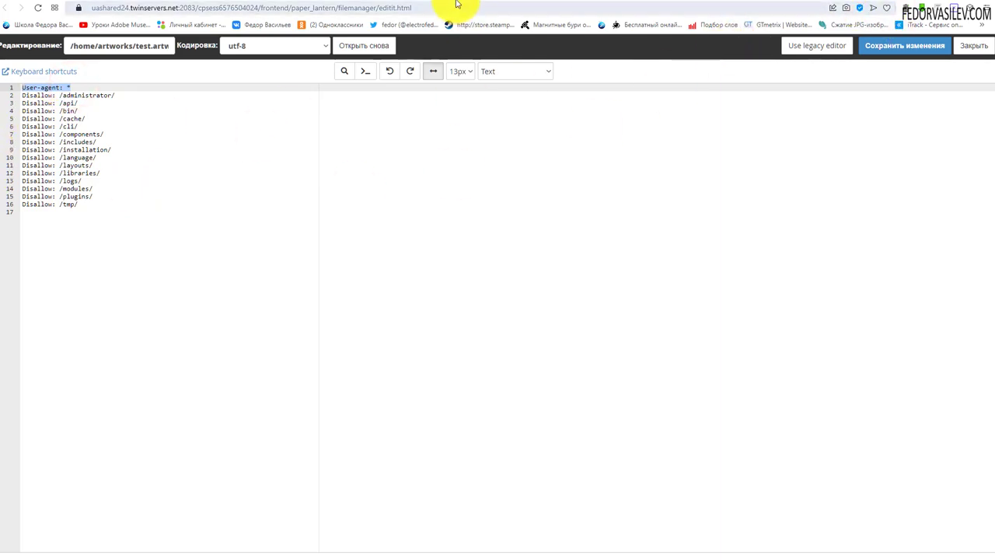
{"action": "left_click", "coordinate": [689, 3]}
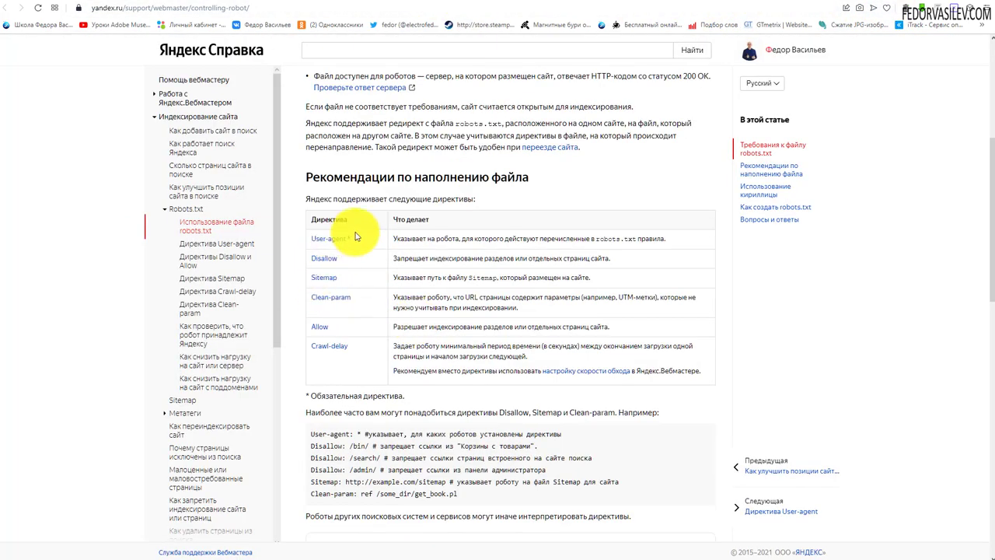
{"action": "left_click", "coordinate": [349, 292]}
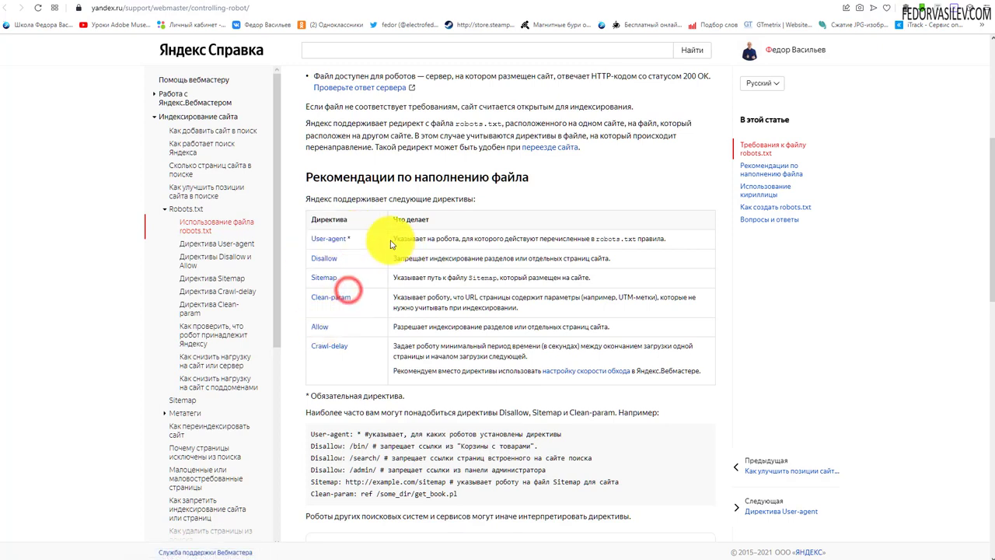
{"action": "left_click", "coordinate": [424, 277]}
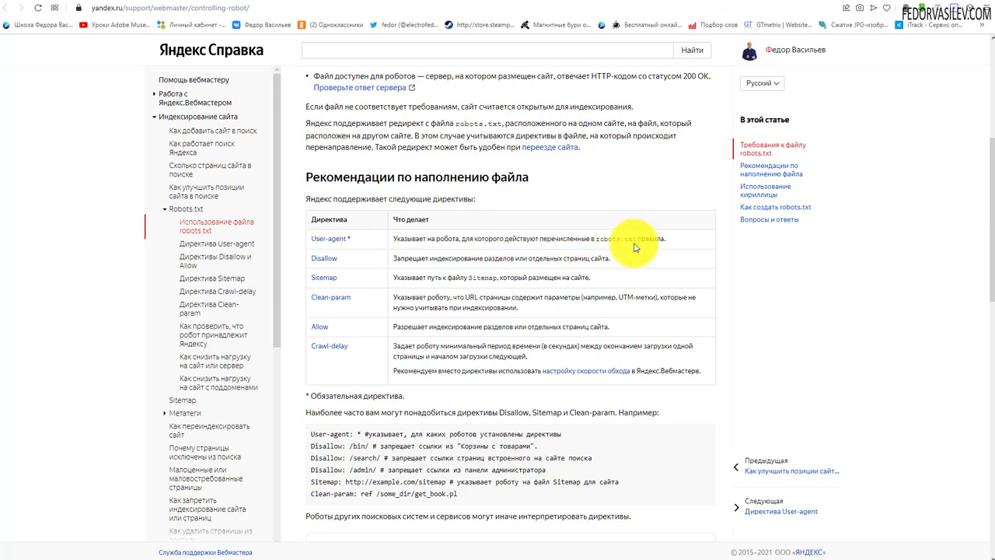
{"action": "double_click", "coordinate": [349, 239]}
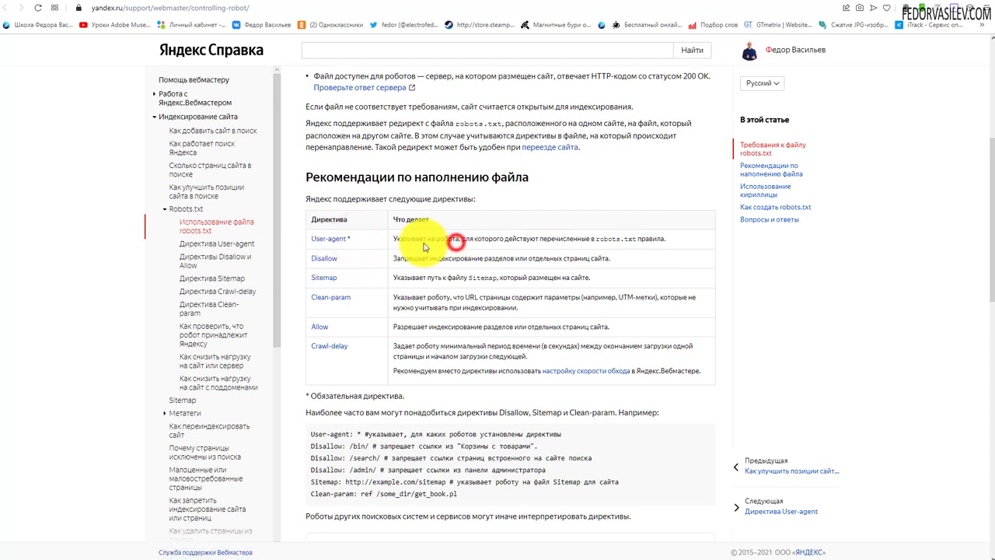
{"action": "left_click_drag", "start_coordinate": [432, 239], "coordinate": [587, 239]}
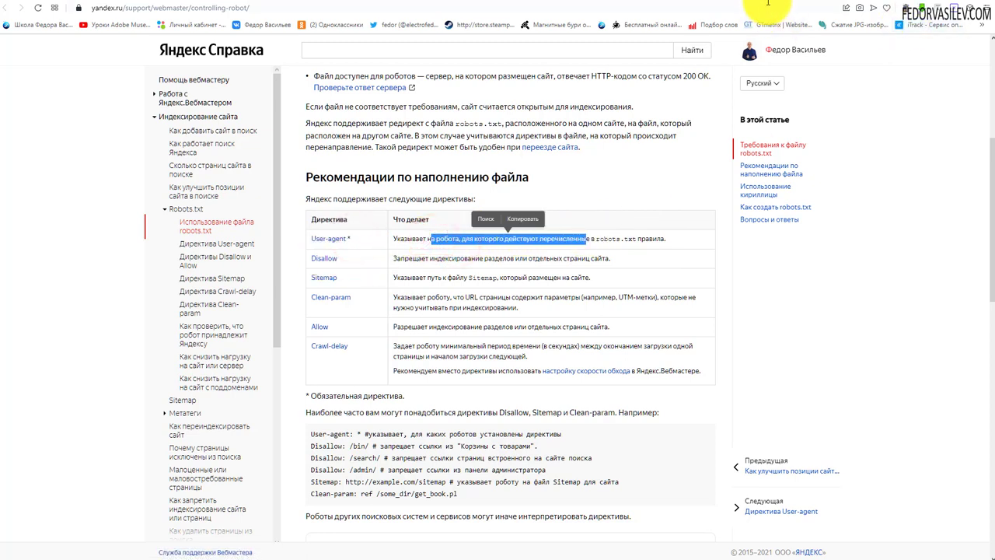
Return to the robots.txt editor and examine the whole rule set and its User-agent line
{"action": "left_click", "coordinate": [423, 2]}
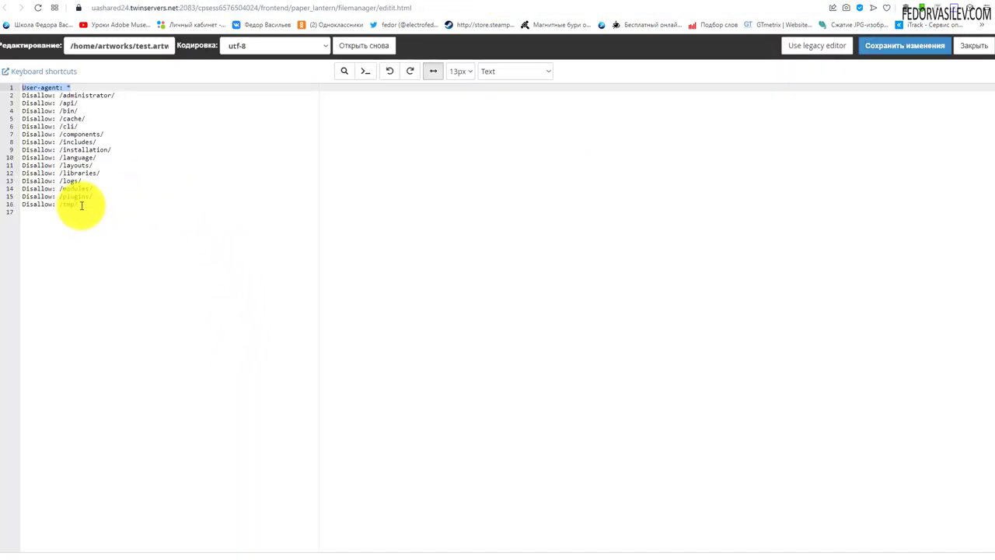
{"action": "left_click_drag", "start_coordinate": [86, 206], "coordinate": [10, 88]}
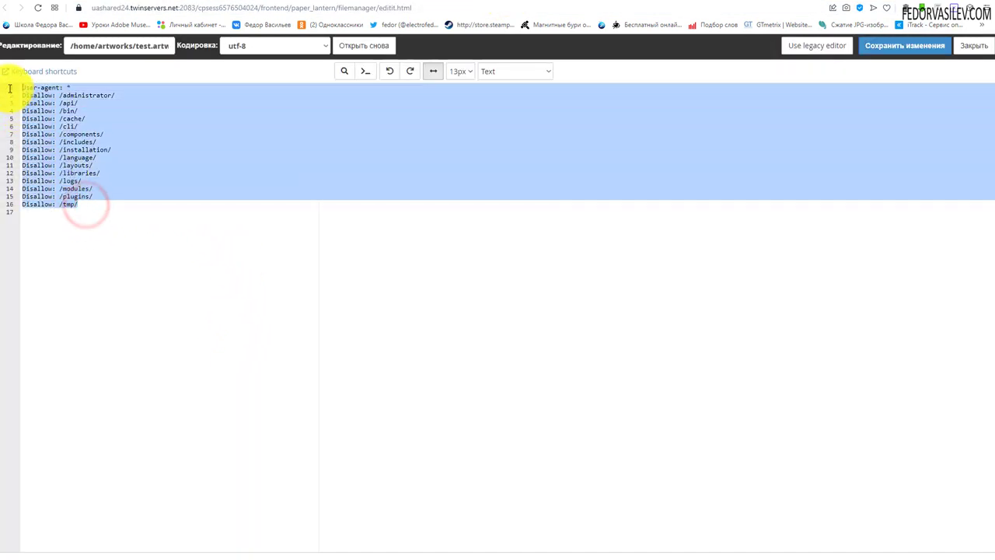
{"action": "left_click", "coordinate": [88, 201]}
{"action": "left_click_drag", "start_coordinate": [88, 204], "coordinate": [22, 86]}
{"action": "left_click", "coordinate": [74, 198]}
{"action": "left_click_drag", "start_coordinate": [82, 204], "coordinate": [7, 67]}
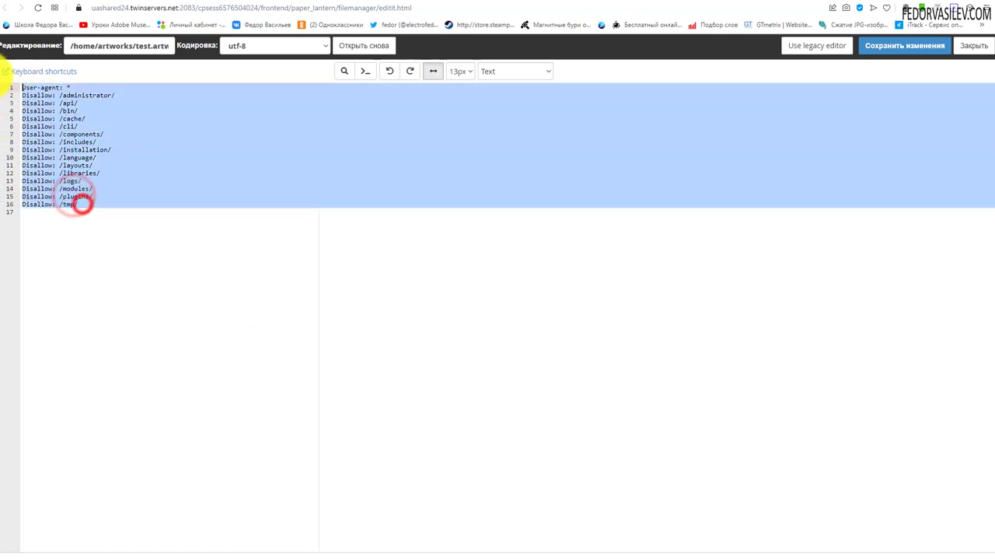
{"action": "left_click", "coordinate": [31, 125]}
{"action": "left_click", "coordinate": [76, 88]}
{"action": "left_click_drag", "start_coordinate": [76, 88], "coordinate": [20, 87]}
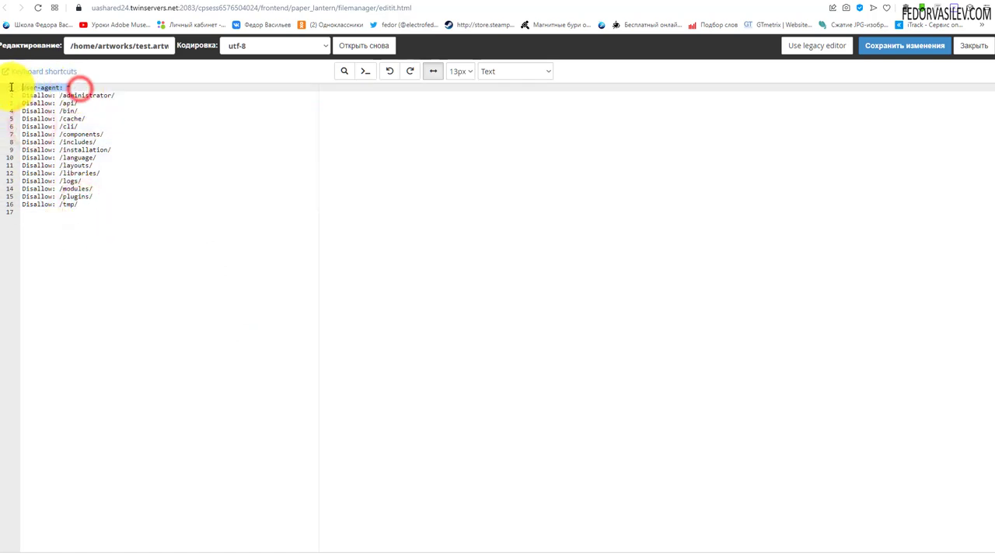
{"action": "left_click", "coordinate": [37, 125]}
{"action": "left_click_drag", "start_coordinate": [76, 88], "coordinate": [17, 87]}
{"action": "left_click", "coordinate": [47, 117]}
{"action": "left_click", "coordinate": [36, 104]}
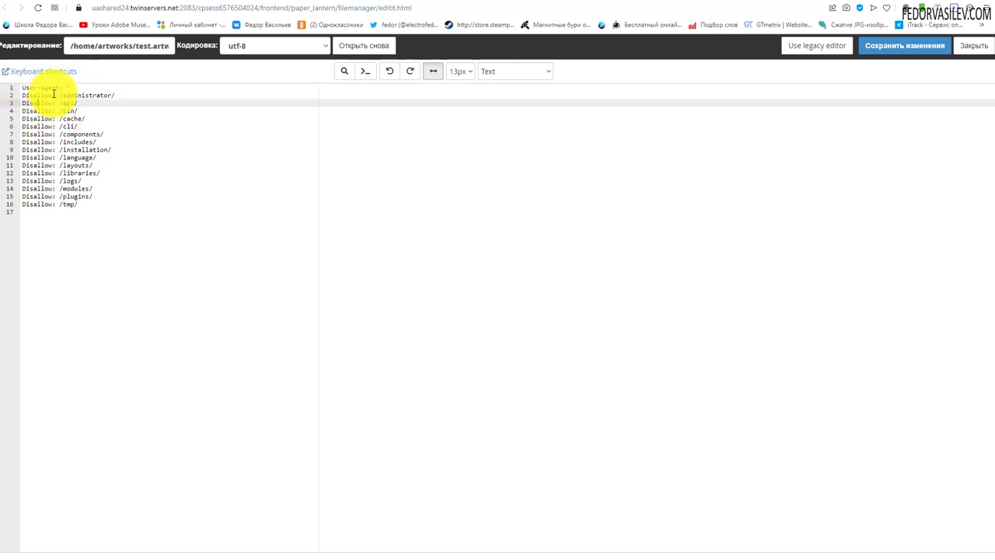
Examine the Disallow rules in robots.txt, from the /administrator/ folder through /tmp/
{"action": "left_click_drag", "start_coordinate": [53, 93], "coordinate": [18, 97]}
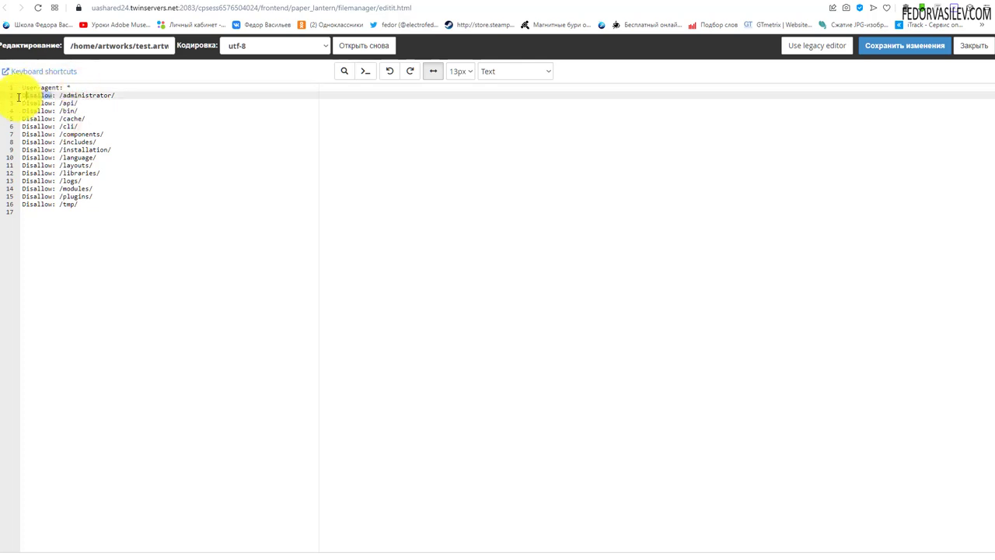
{"action": "left_click", "coordinate": [68, 247]}
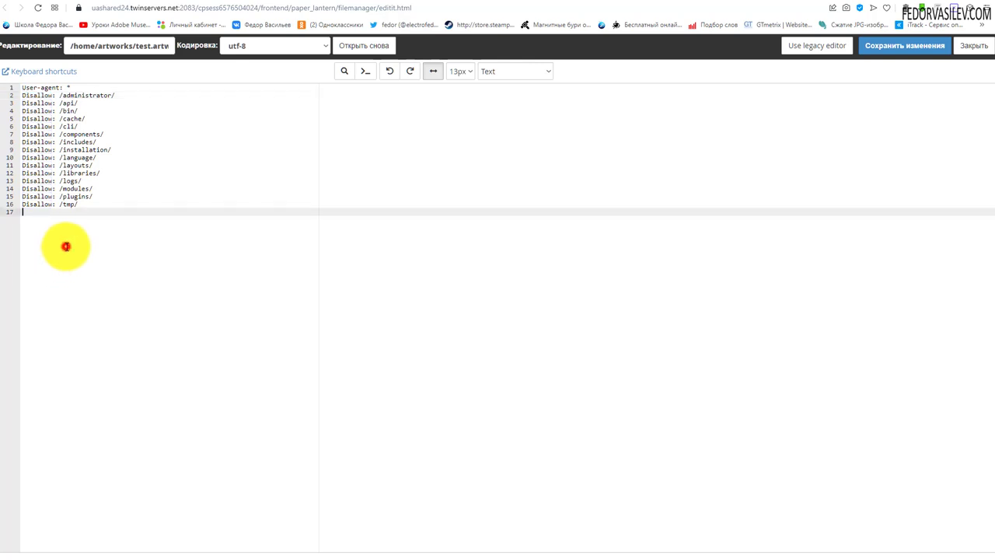
{"action": "left_click_drag", "start_coordinate": [116, 95], "coordinate": [59, 95]}
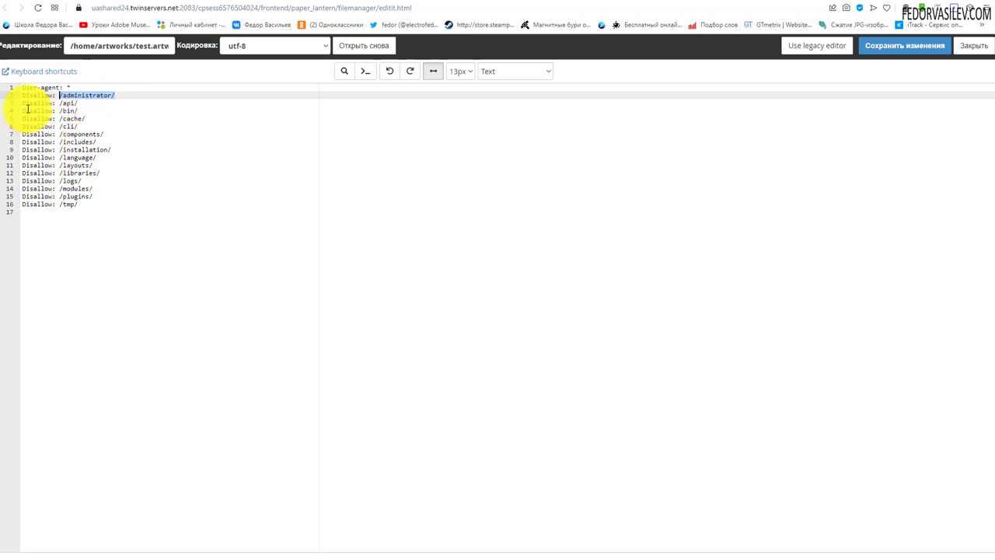
{"action": "left_click", "coordinate": [77, 204]}
{"action": "left_click_drag", "start_coordinate": [57, 193], "coordinate": [20, 97]}
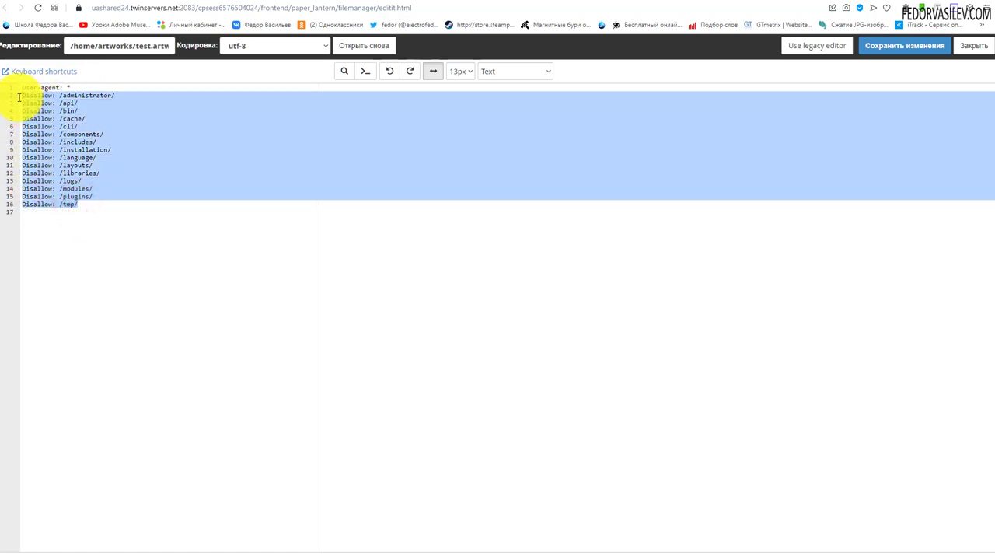
{"action": "left_click", "coordinate": [58, 166]}
{"action": "left_click_drag", "start_coordinate": [78, 204], "coordinate": [14, 92]}
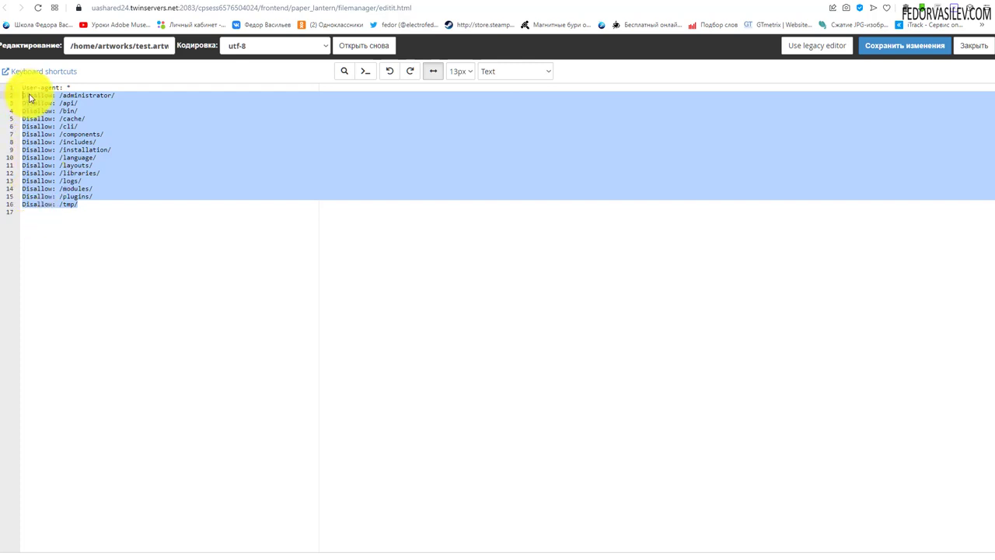
{"action": "left_click", "coordinate": [89, 209]}
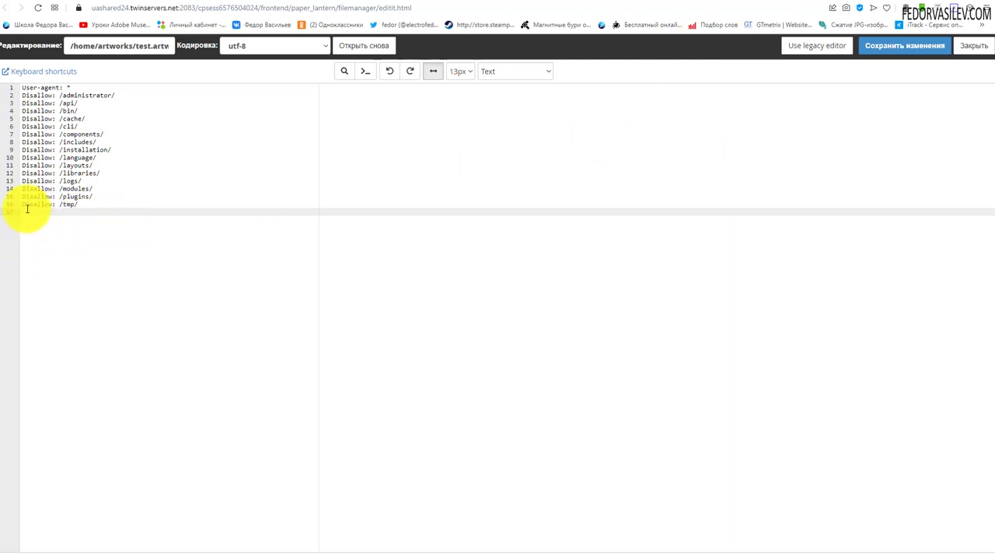
Read the Allow directive's description in the Yandex Help article and look through the article's remaining sections and robots.txt examples
{"action": "left_click", "coordinate": [751, 3]}
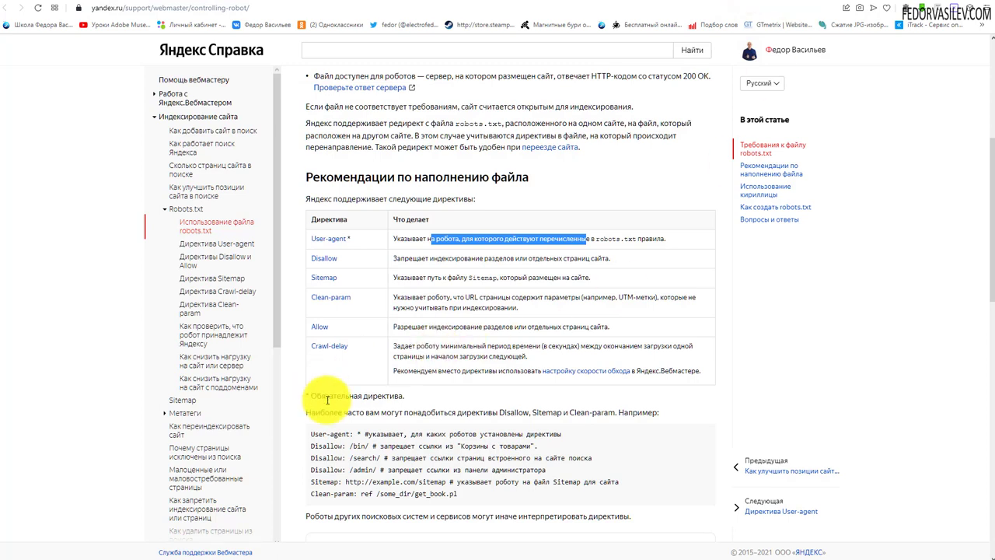
{"action": "left_click", "coordinate": [337, 327]}
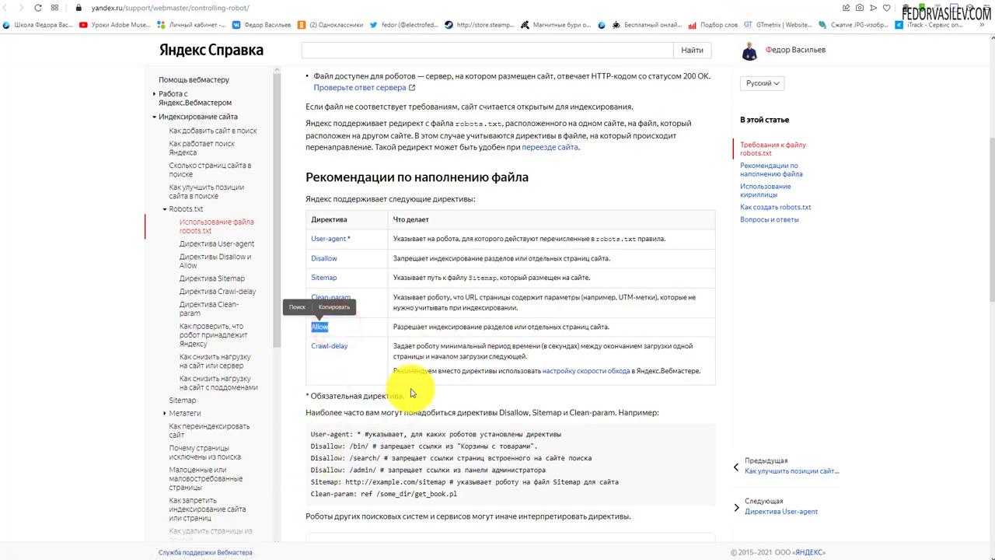
{"action": "left_click_drag", "start_coordinate": [428, 327], "coordinate": [607, 329]}
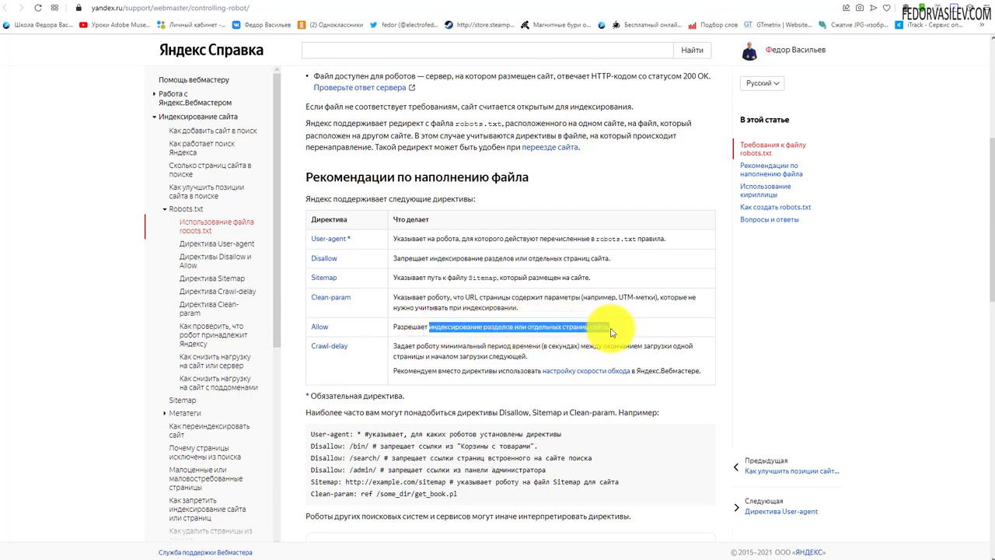
{"action": "left_click", "coordinate": [507, 333]}
{"action": "left_click_drag", "start_coordinate": [425, 327], "coordinate": [611, 327]}
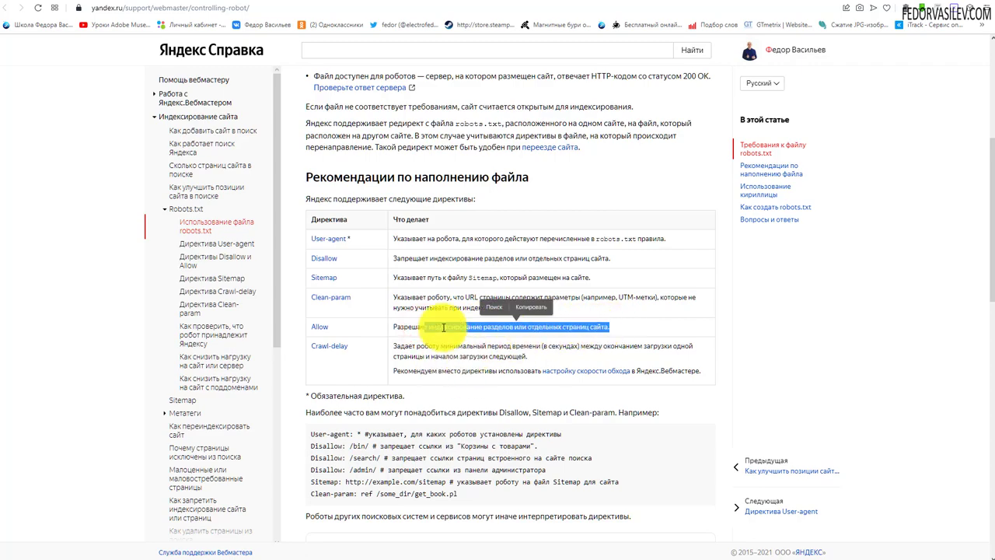
{"action": "scroll", "coordinate": [439, 342], "scroll_direction": "down", "scroll_amount": 4}
{"action": "scroll", "coordinate": [393, 357], "scroll_direction": "down", "scroll_amount": 2}
{"action": "scroll", "coordinate": [420, 326], "scroll_direction": "down", "scroll_amount": 3}
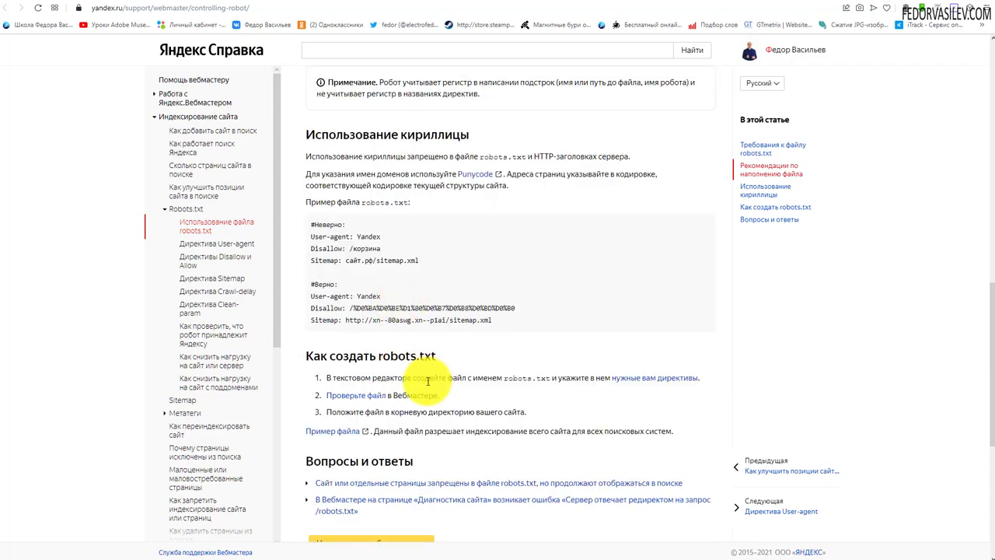
{"action": "scroll", "coordinate": [435, 428], "scroll_direction": "up", "scroll_amount": 8}
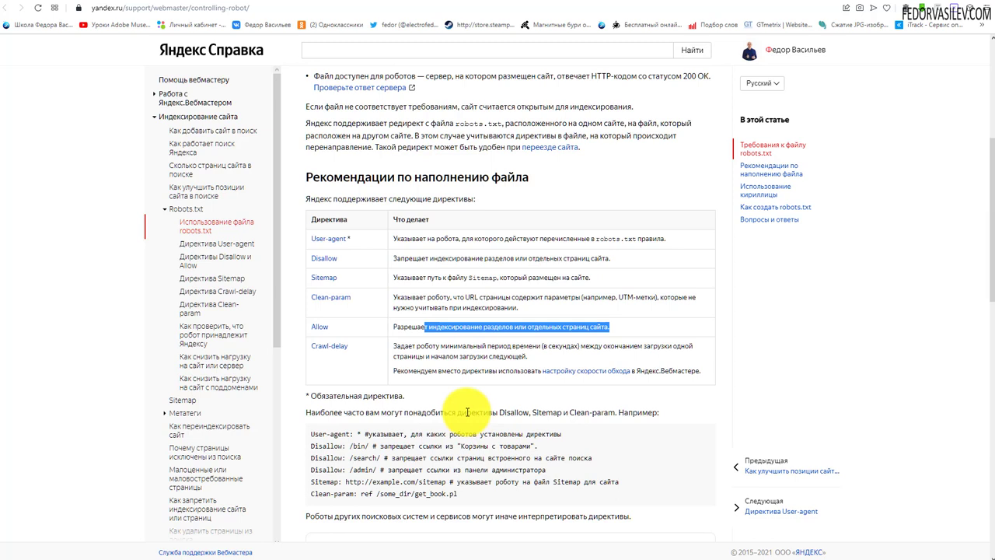
{"action": "left_click", "coordinate": [435, 326]}
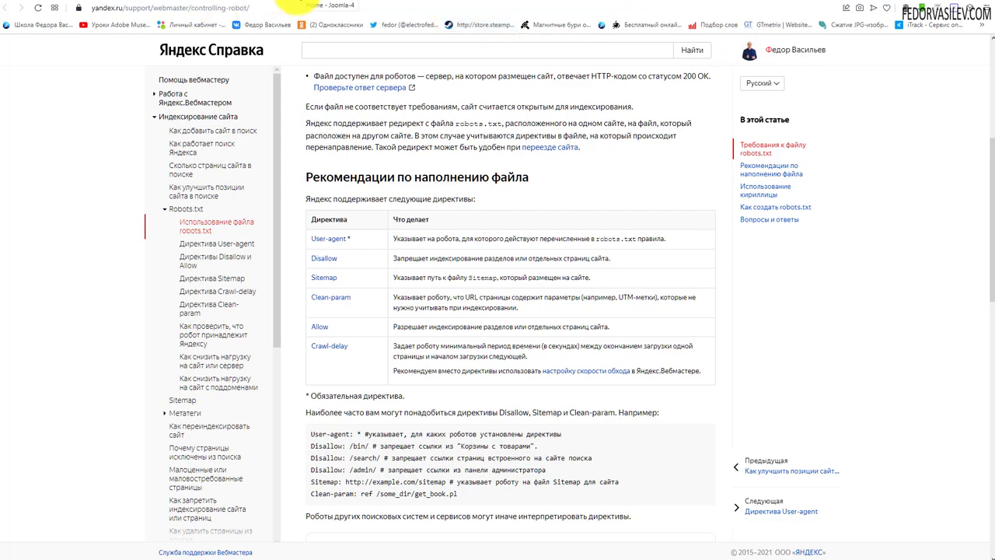
Return to the robots.txt editor and add an empty line at the end of the file, below the /tmp/ rule
{"action": "left_click", "coordinate": [291, 3]}
{"action": "left_click", "coordinate": [248, 2]}
{"action": "left_click", "coordinate": [208, 2]}
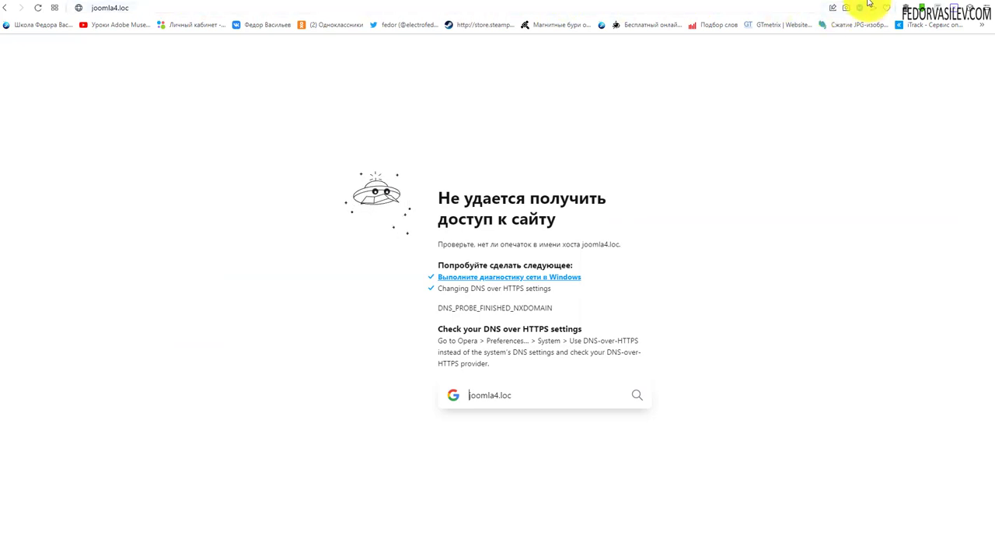
{"action": "left_click", "coordinate": [699, 2]}
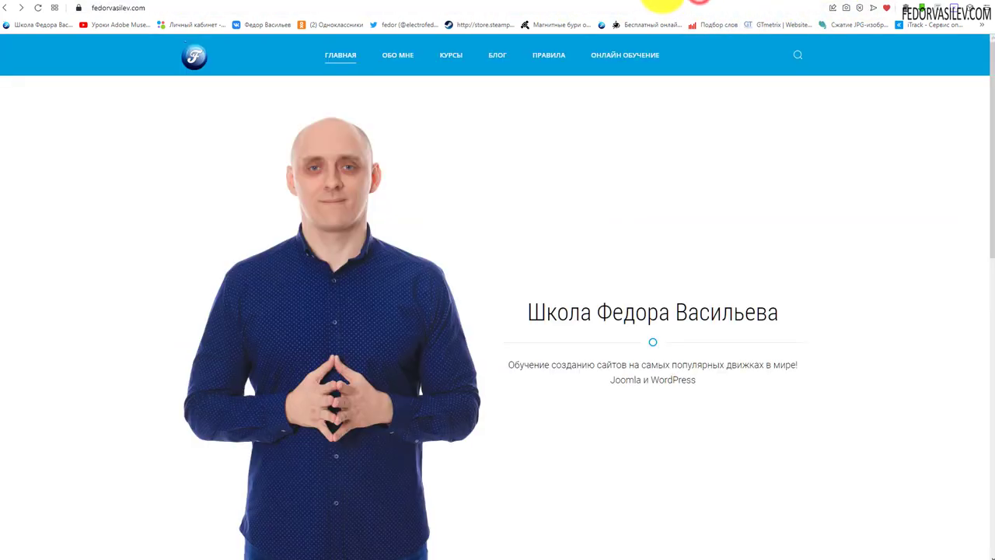
{"action": "left_click", "coordinate": [256, 3]}
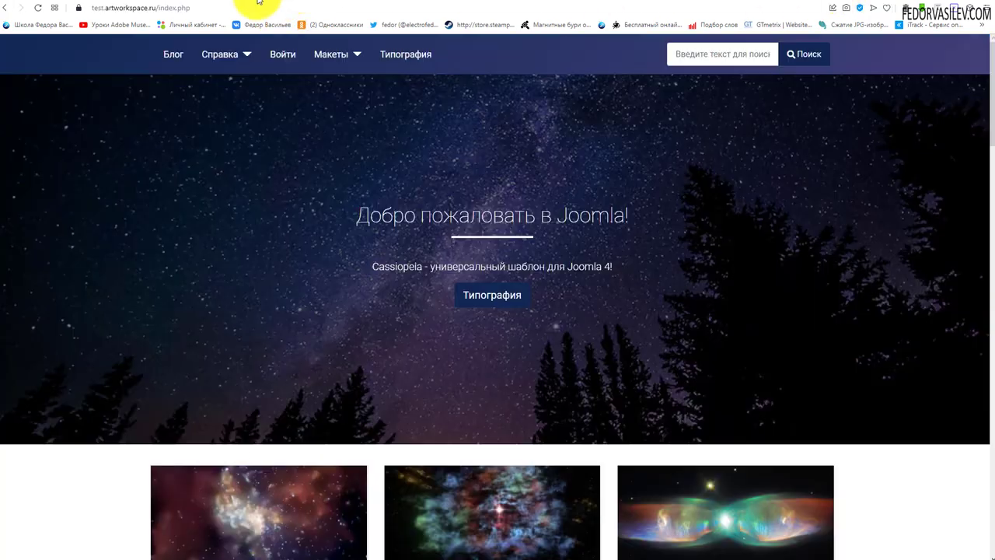
{"action": "left_click", "coordinate": [261, 2]}
{"action": "left_click", "coordinate": [308, 2]}
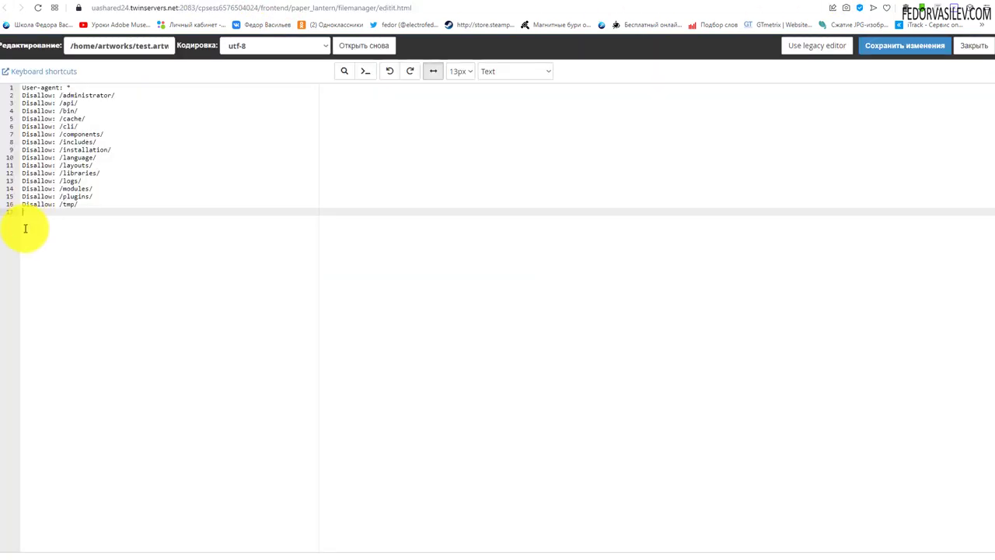
{"action": "key", "text": "Return"}
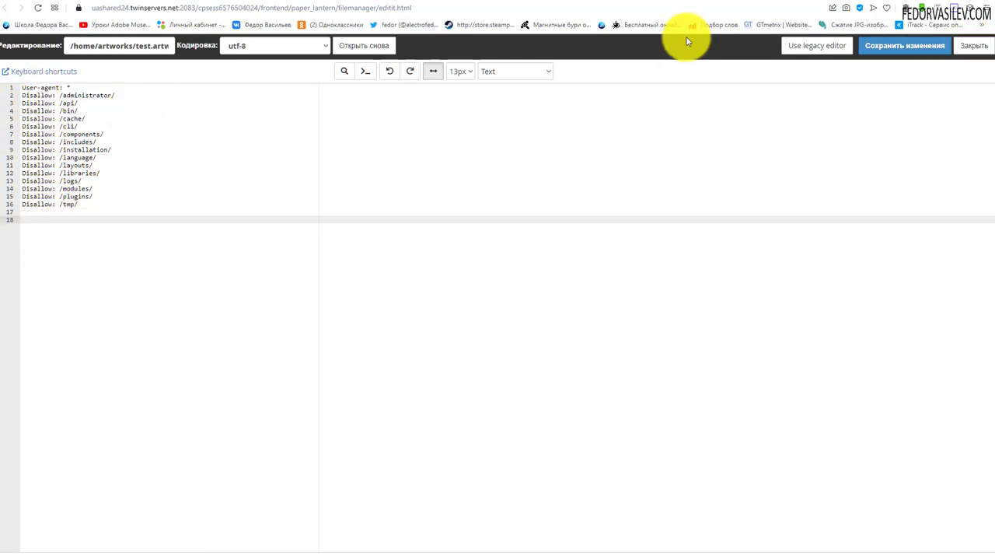
Switch to the fedorvasilev.com site and open its /robots.txt file as a reference example
{"action": "left_click", "coordinate": [696, 5]}
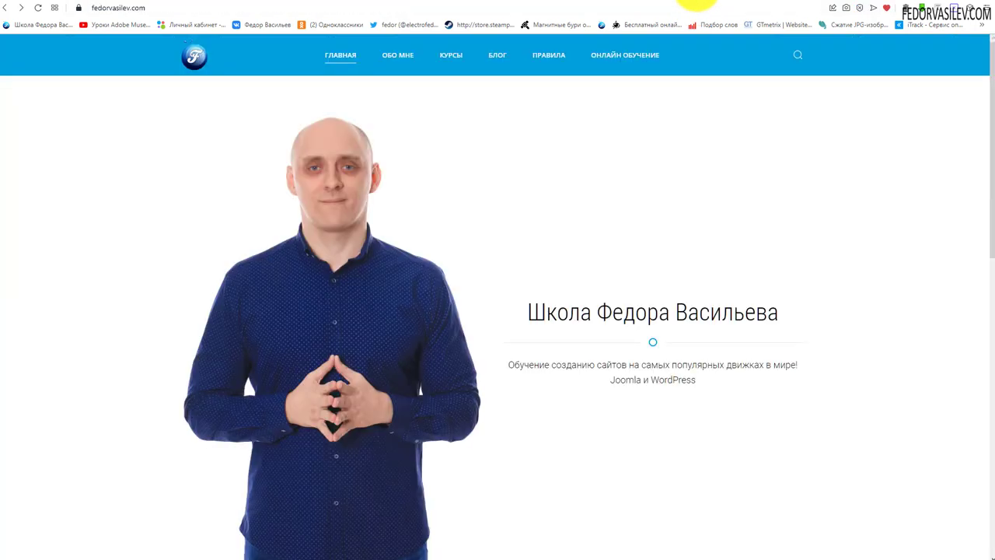
{"action": "left_click", "coordinate": [167, 7]}
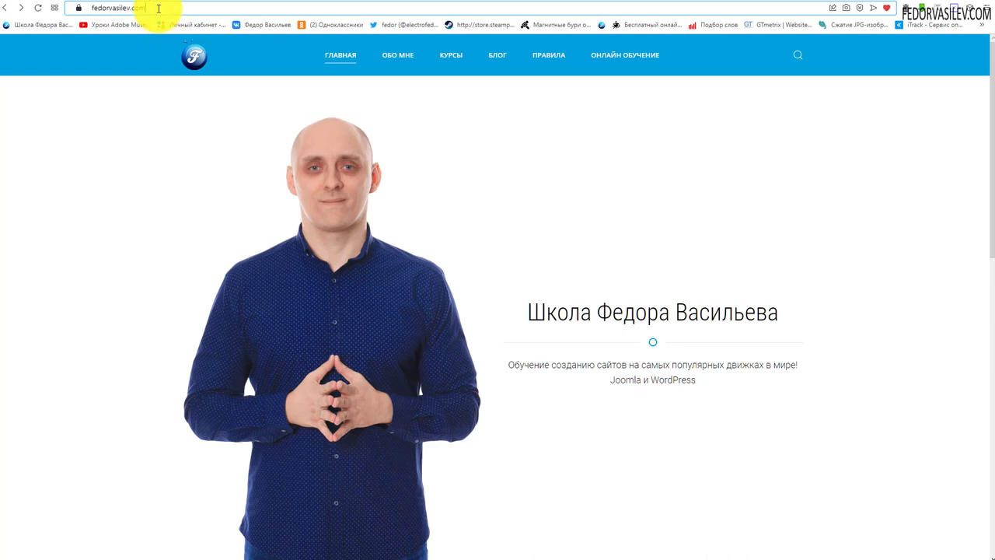
{"action": "left_click", "coordinate": [158, 8]}
{"action": "type", "text": "/robots.txt"}
{"action": "key", "text": "Return"}
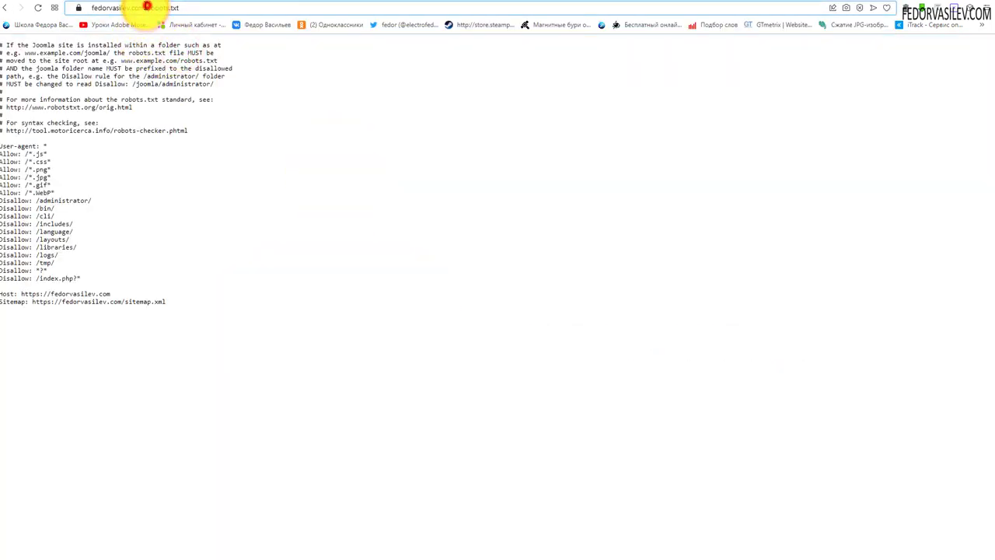
Examine the domain and /robots.txt parts of the address, as well as the commented block at the start of the file
{"action": "left_click_drag", "start_coordinate": [144, 9], "coordinate": [68, 8]}
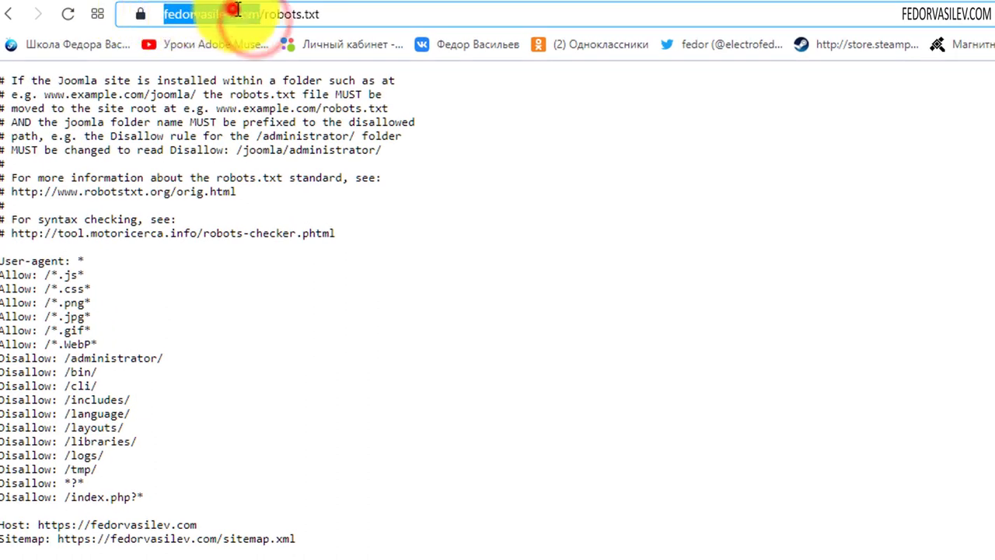
{"action": "left_click_drag", "start_coordinate": [251, 14], "coordinate": [326, 15]}
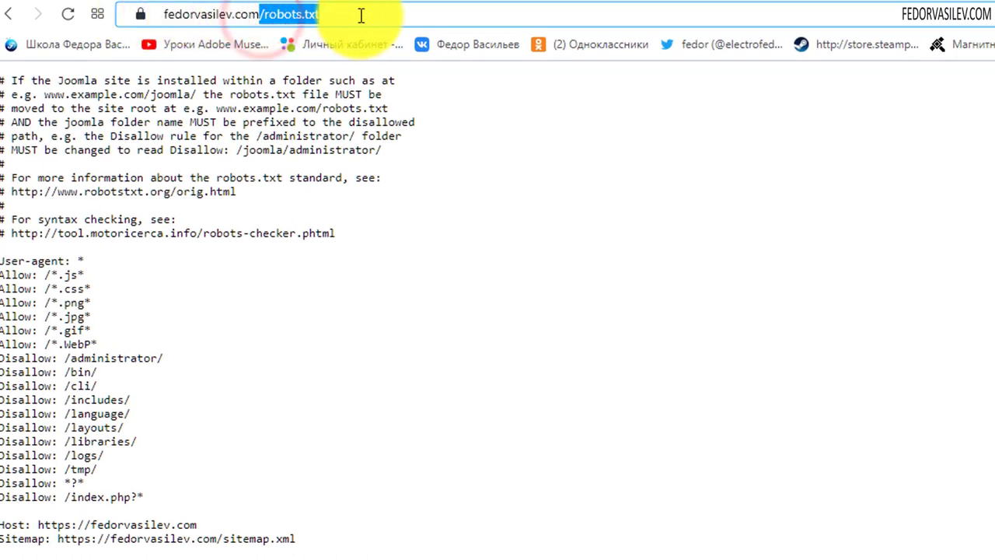
{"action": "left_click", "coordinate": [366, 17]}
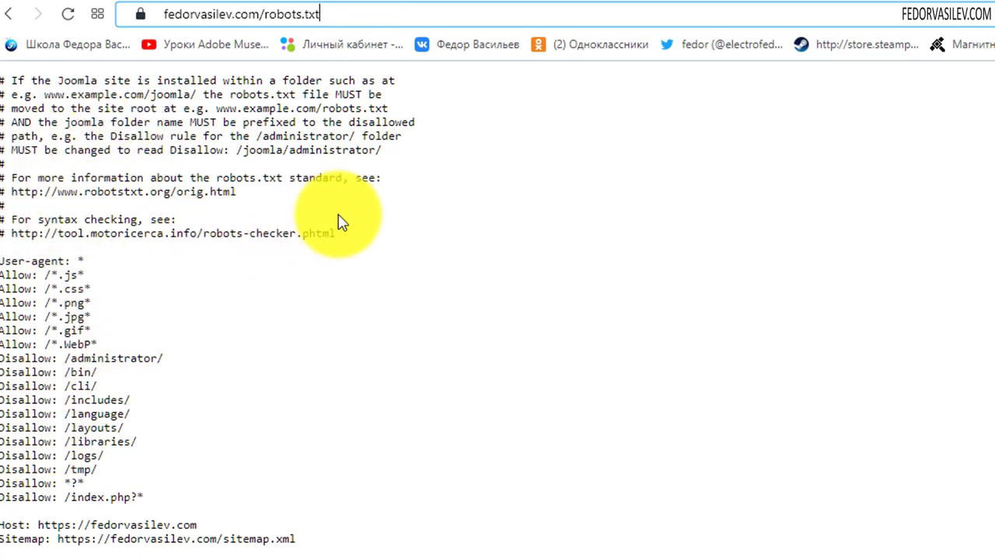
{"action": "left_click_drag", "start_coordinate": [335, 233], "coordinate": [3, 80]}
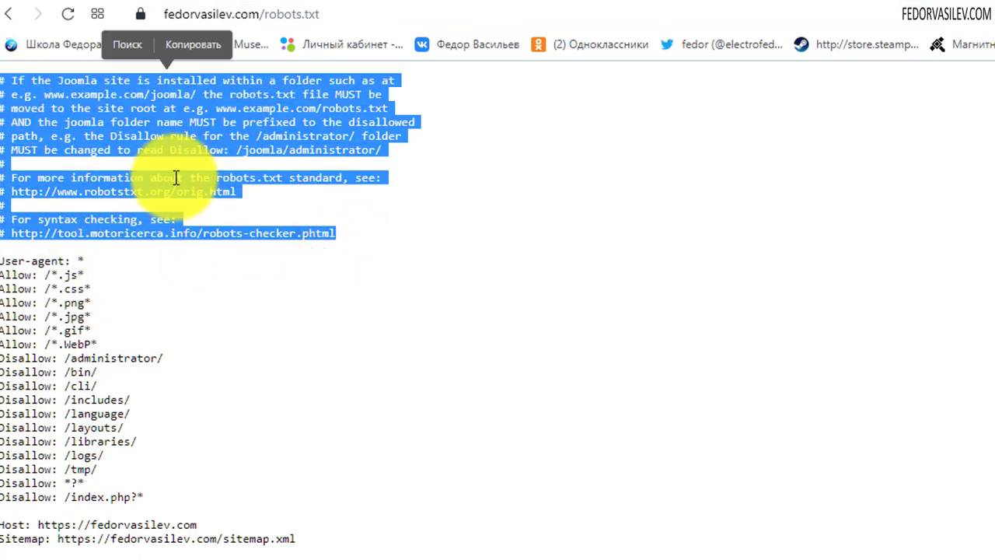
{"action": "left_click", "coordinate": [145, 344]}
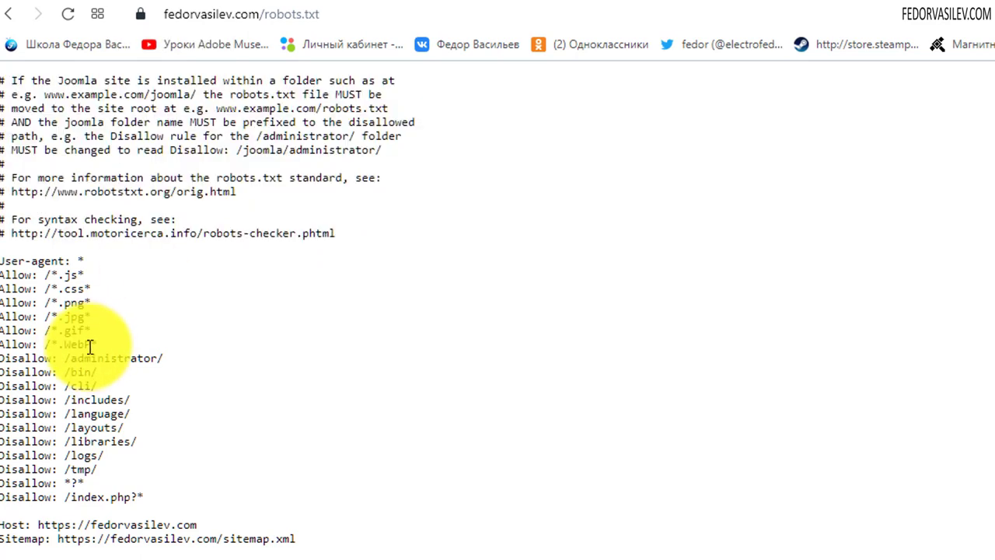
Examine the Allow rules in the reference robots.txt, from the .js and .css entries through .WebP
{"action": "left_click_drag", "start_coordinate": [99, 344], "coordinate": [7, 273]}
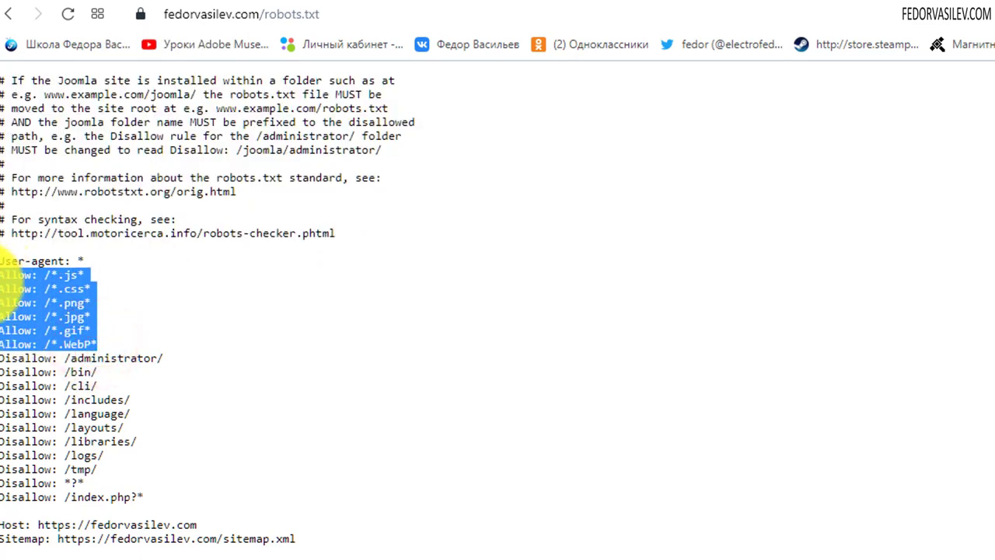
{"action": "left_click", "coordinate": [59, 425]}
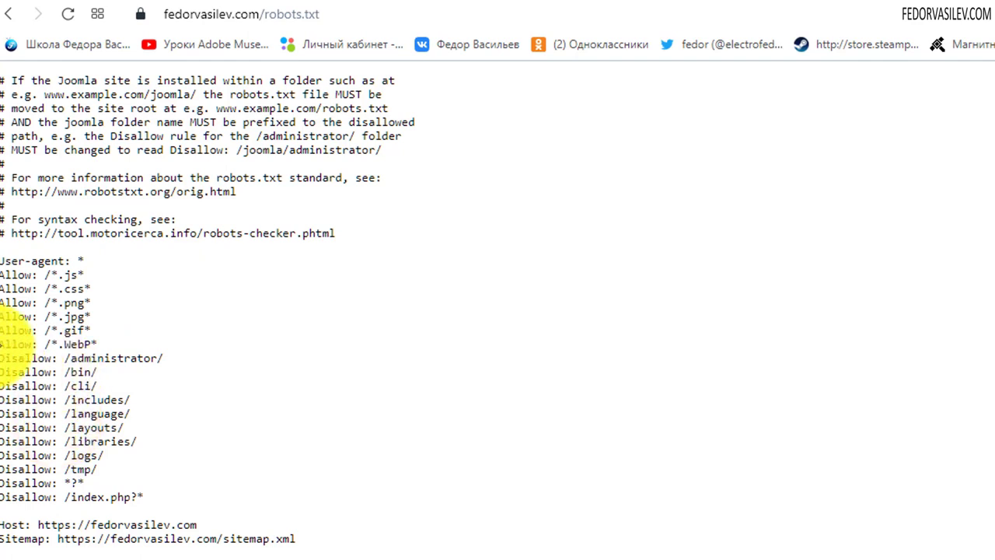
{"action": "left_click", "coordinate": [84, 351]}
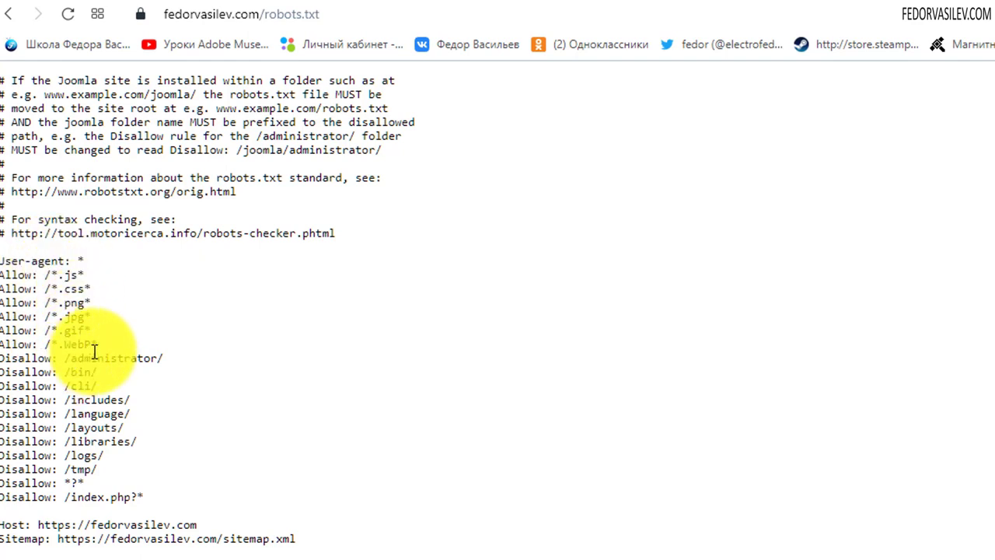
{"action": "left_click_drag", "start_coordinate": [97, 345], "coordinate": [2, 272]}
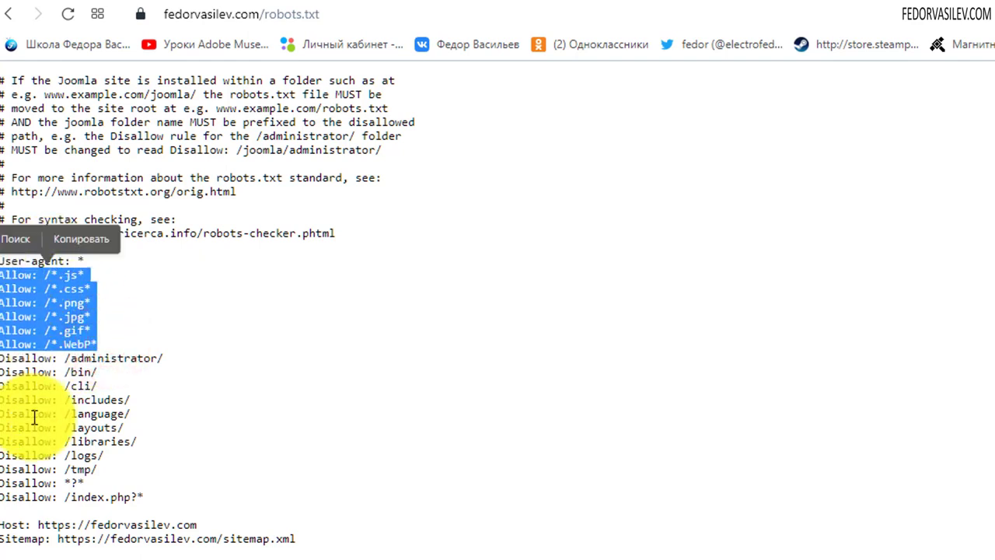
{"action": "left_click", "coordinate": [89, 378]}
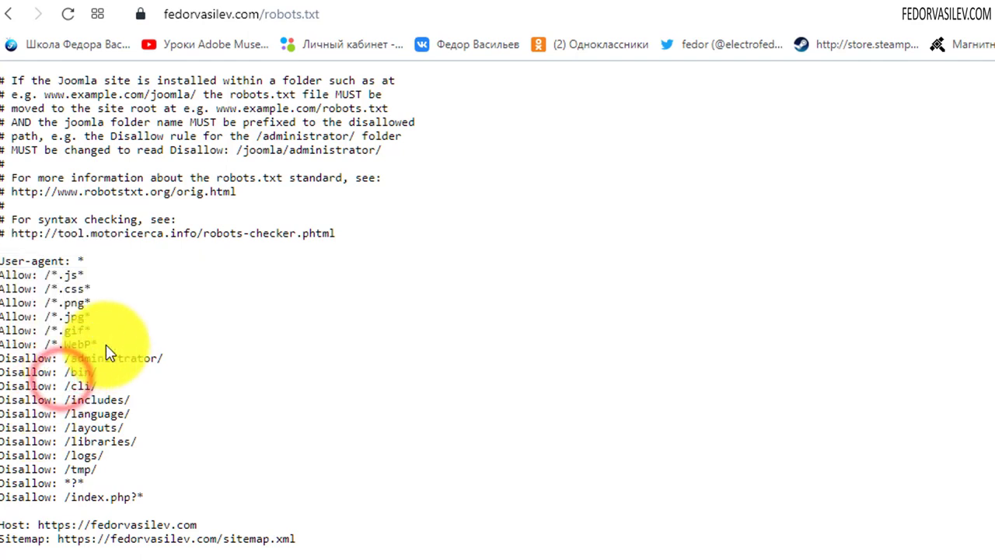
{"action": "triple_click", "coordinate": [91, 343]}
{"action": "left_click_drag", "start_coordinate": [91, 343], "coordinate": [4, 304]}
{"action": "left_click", "coordinate": [27, 330]}
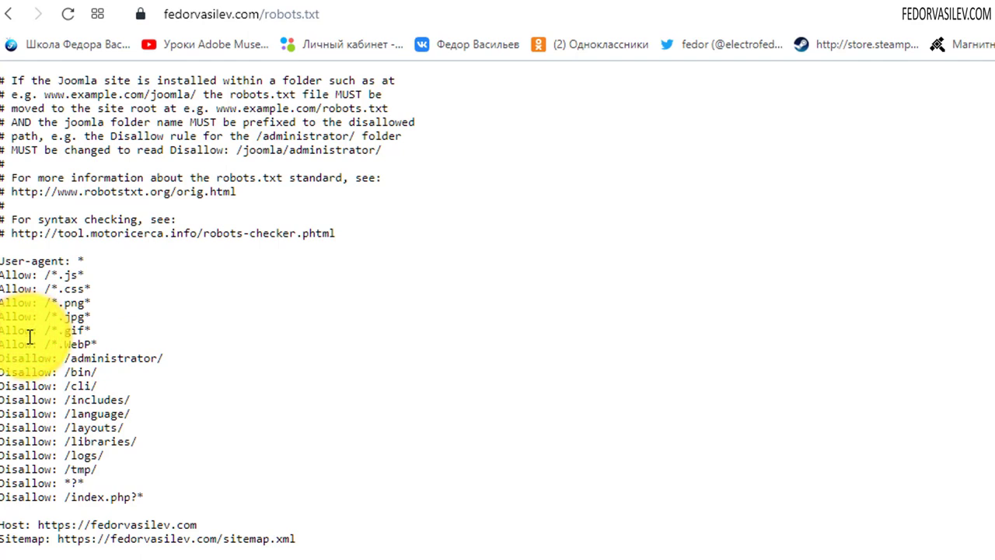
{"action": "double_click", "coordinate": [74, 288]}
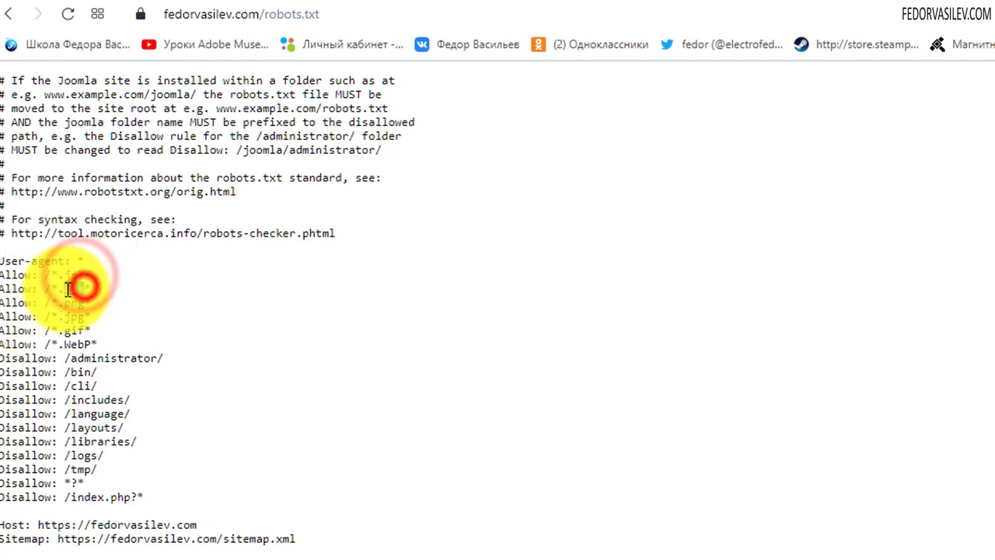
{"action": "double_click", "coordinate": [68, 290]}
Examine the Disallow rules in the reference robots.txt, highlighting the *?* and /index.php?* entries
{"action": "left_click_drag", "start_coordinate": [85, 484], "coordinate": [27, 358]}
{"action": "left_click", "coordinate": [137, 495]}
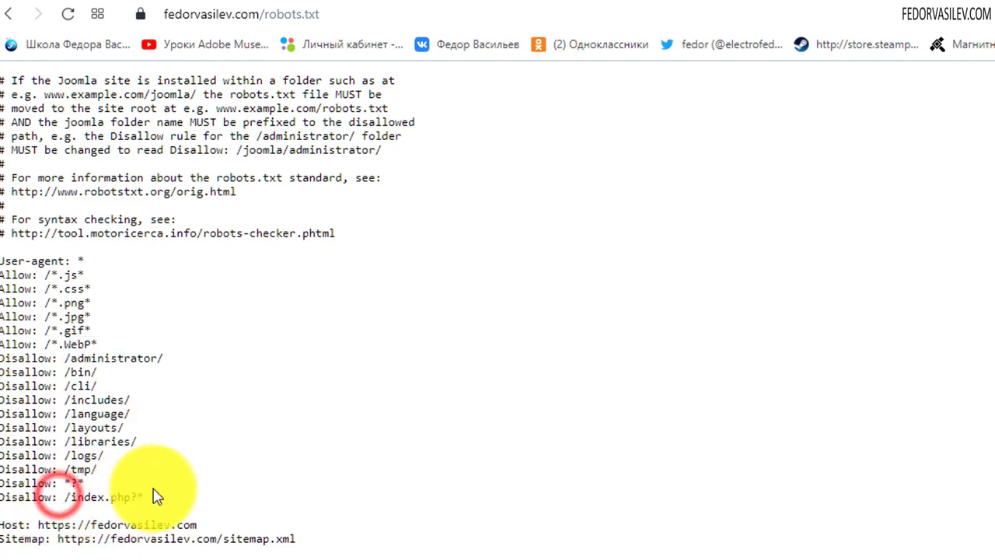
{"action": "left_click_drag", "start_coordinate": [147, 488], "coordinate": [19, 483]}
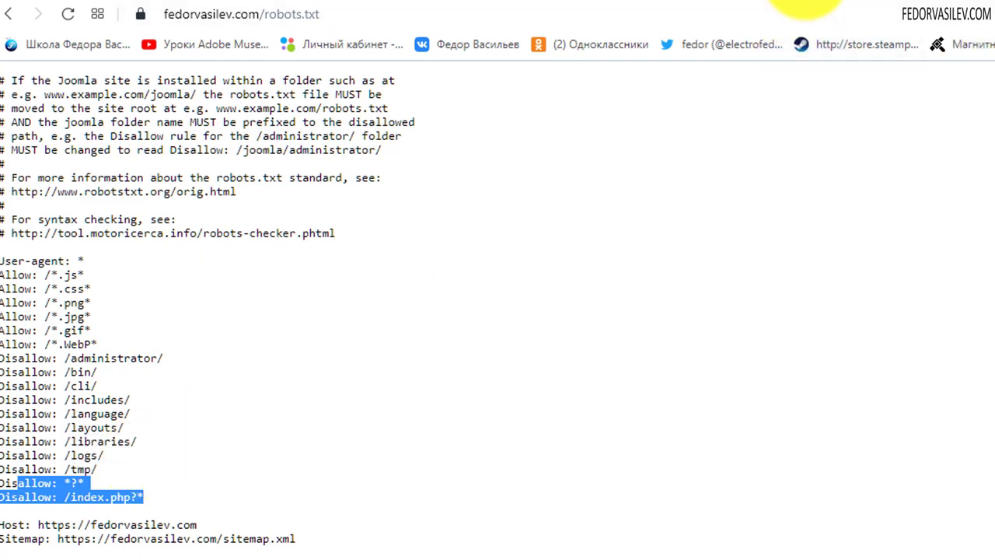
{"action": "left_click", "coordinate": [778, 2]}
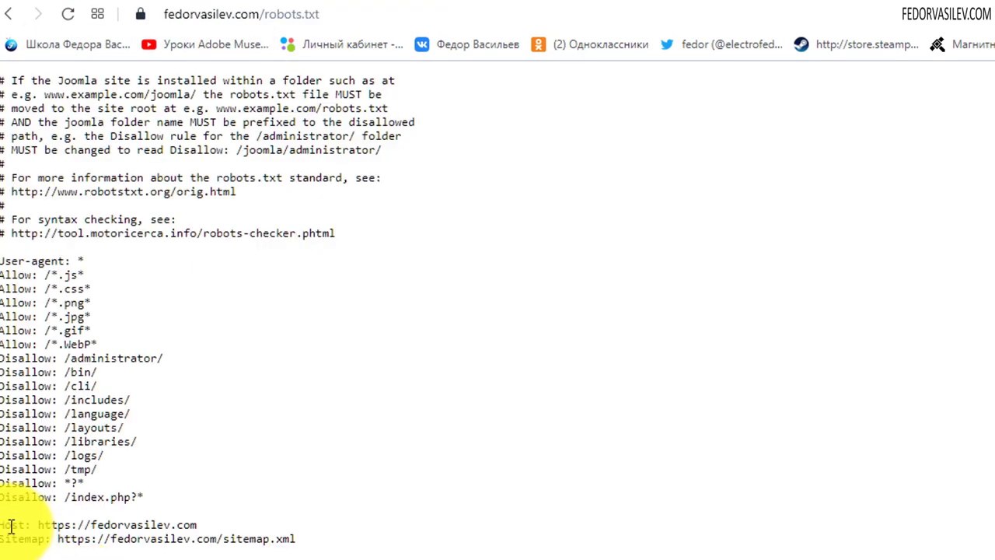
Examine the Host directive with the site's https address in the reference robots.txt
{"action": "left_click_drag", "start_coordinate": [1, 522], "coordinate": [197, 525]}
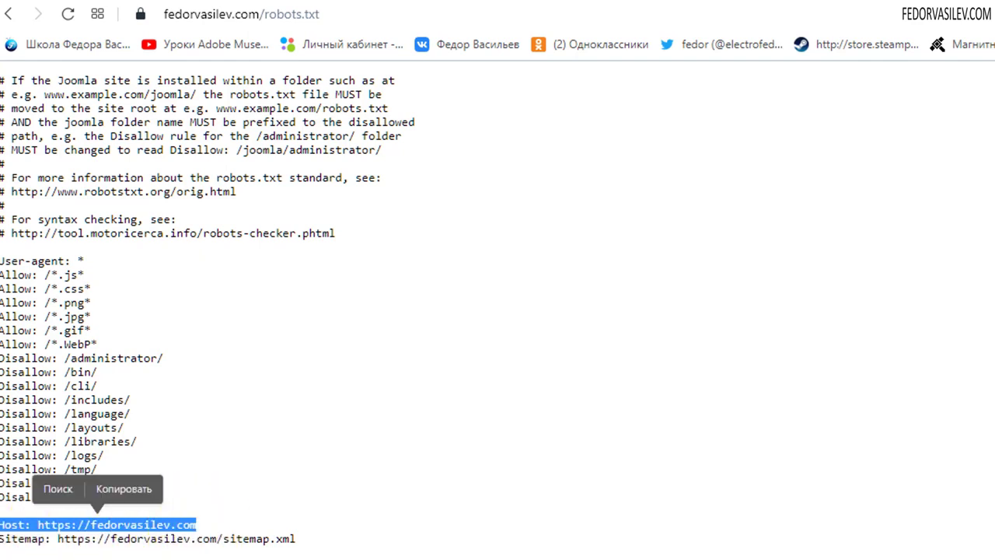
{"action": "left_click", "coordinate": [241, 540]}
{"action": "left_click_drag", "start_coordinate": [204, 522], "coordinate": [2, 524]}
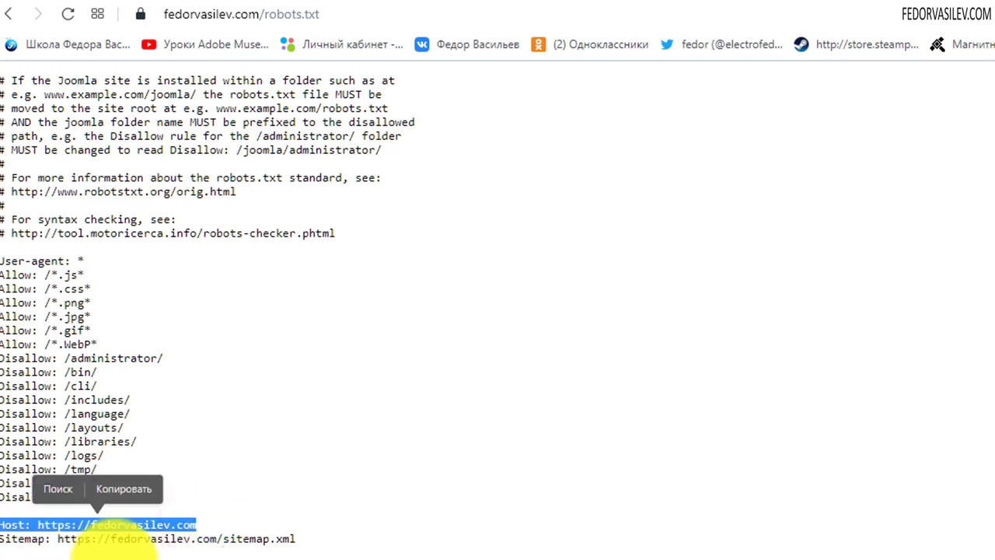
{"action": "left_click_drag", "start_coordinate": [205, 524], "coordinate": [11, 535]}
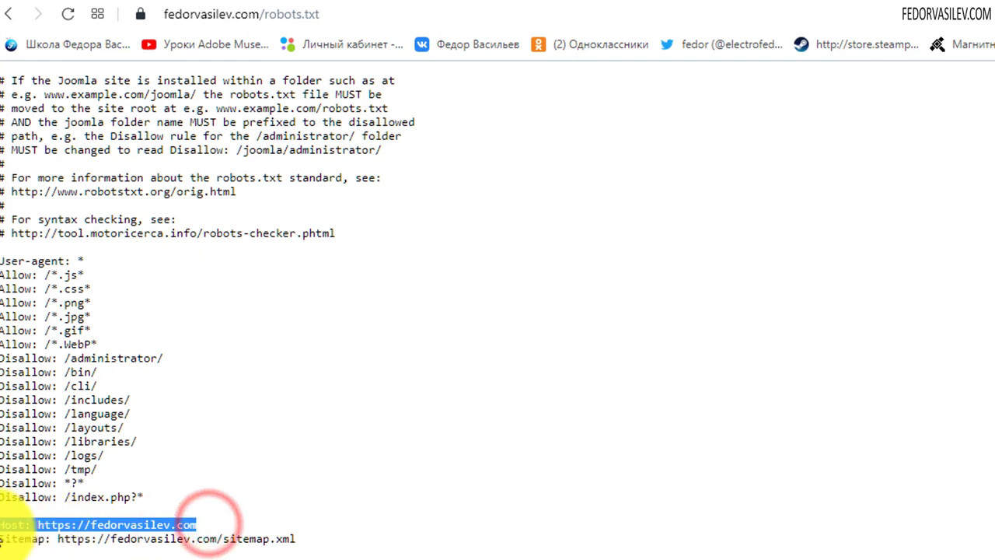
{"action": "left_click", "coordinate": [66, 524]}
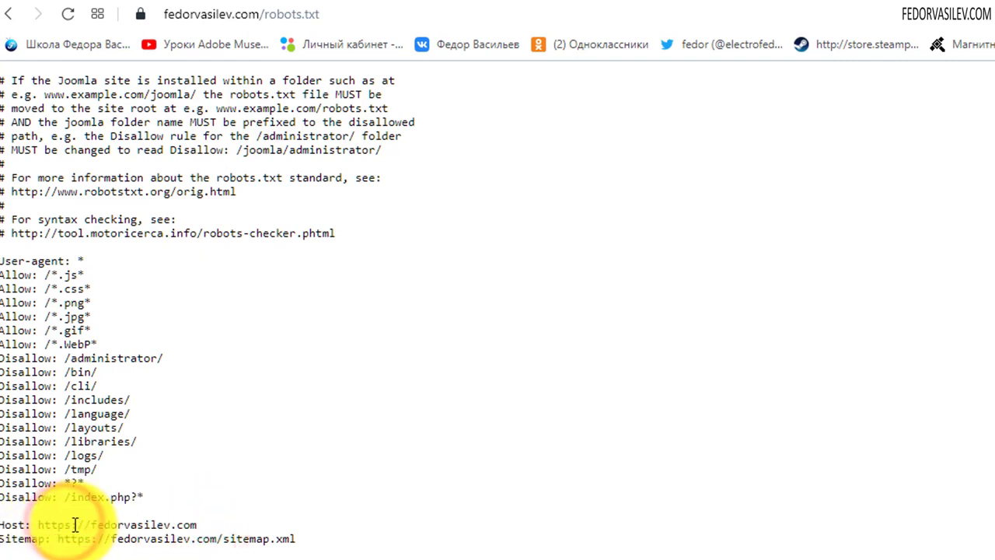
{"action": "left_click_drag", "start_coordinate": [73, 524], "coordinate": [197, 526]}
{"action": "left_click", "coordinate": [167, 522]}
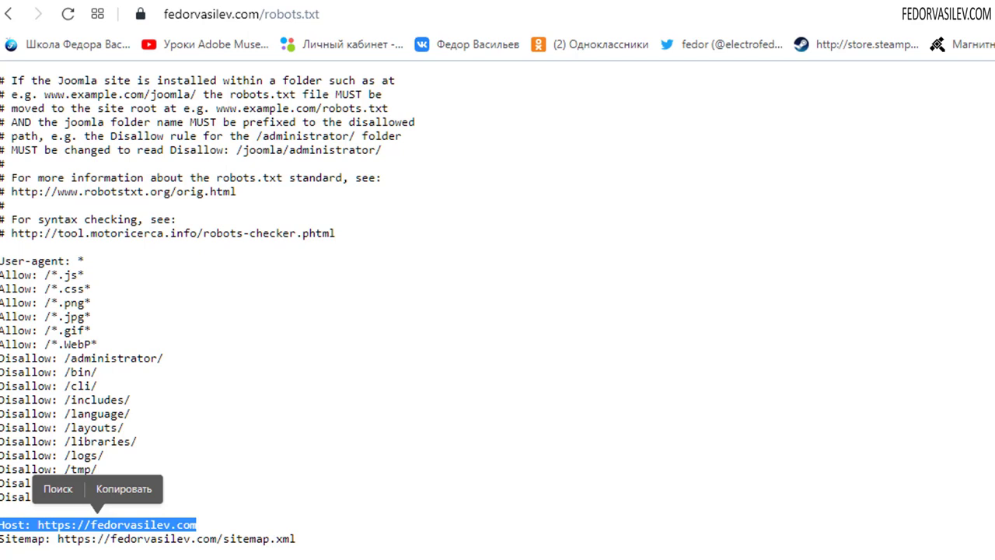
{"action": "left_click", "coordinate": [237, 542]}
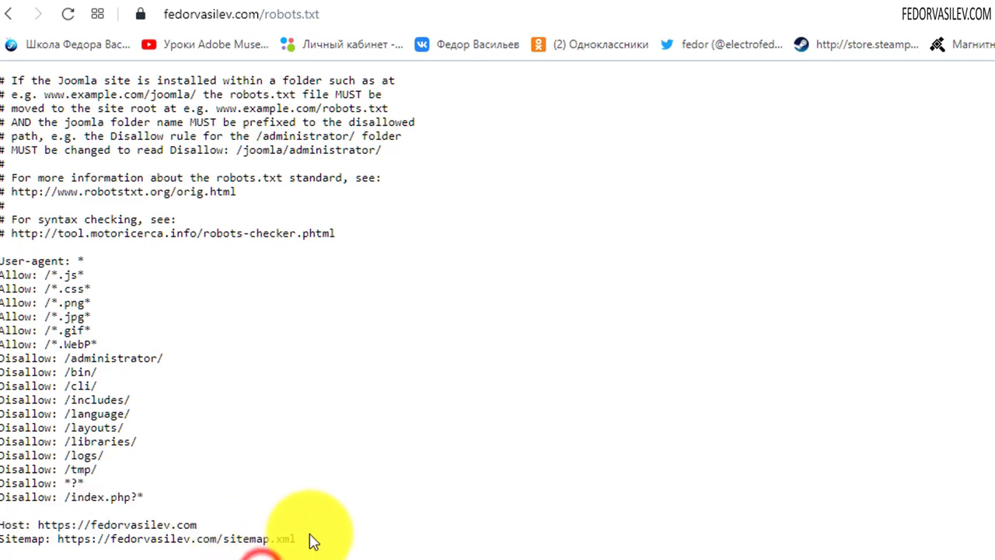
Copy the sitemap.xml address from the Sitemap directive and open it in a new browser tab
{"action": "left_click_drag", "start_coordinate": [299, 539], "coordinate": [55, 538]}
{"action": "key", "text": "ctrl+c"}
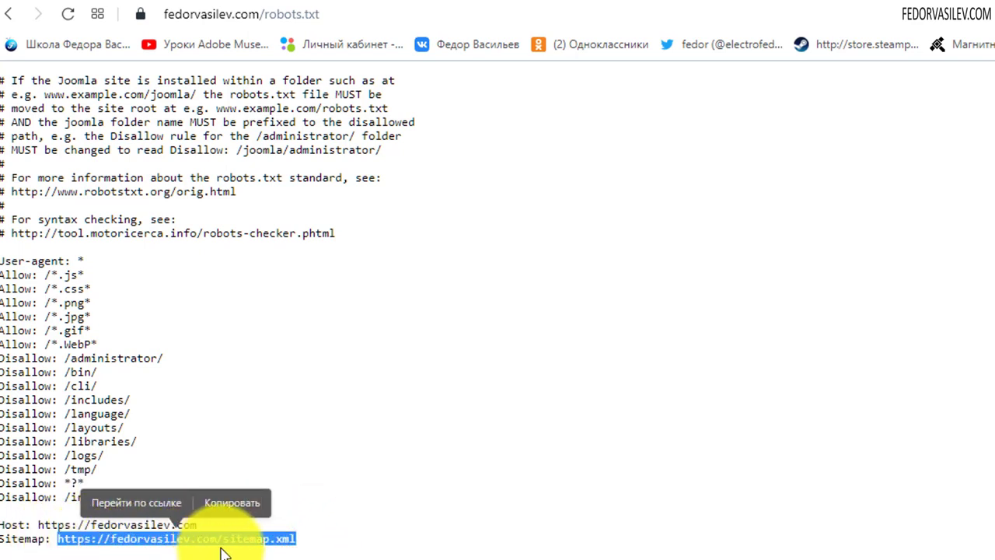
{"action": "left_click", "coordinate": [229, 507]}
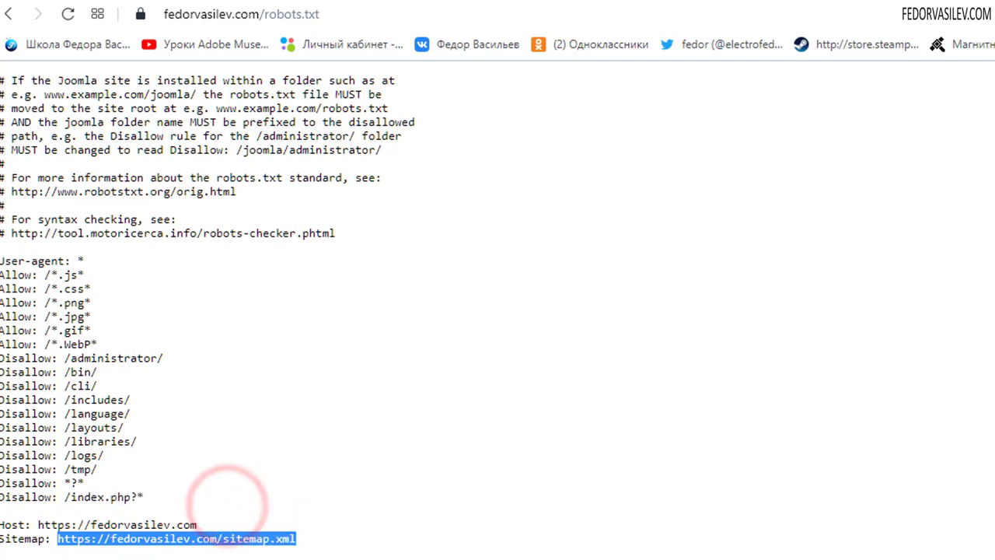
{"action": "key", "text": "ctrl+t"}
{"action": "key", "text": "ctrl+v"}
{"action": "key", "text": "Return"}
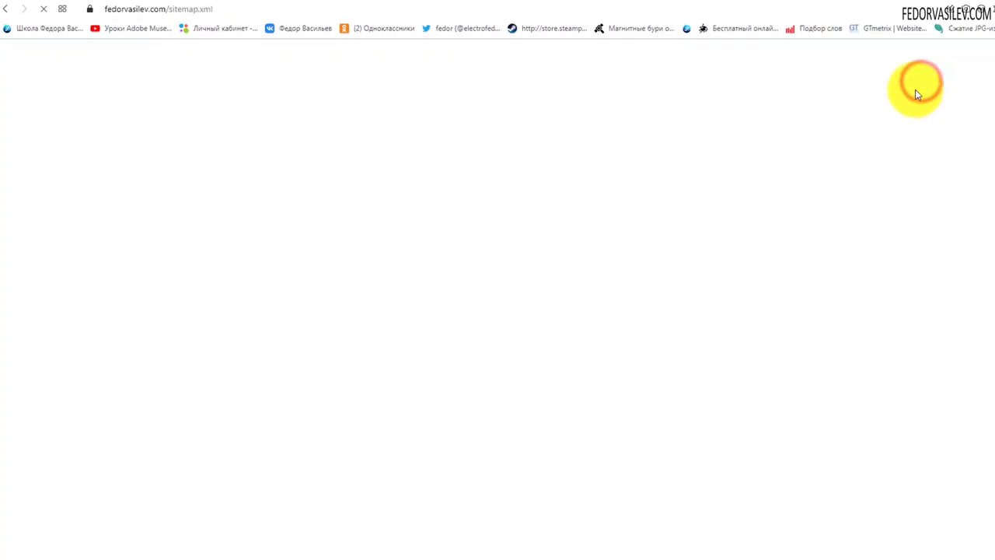
Look through the sitemap's list of page URLs and highlight the /sitemap.xml part of its address
{"action": "scroll", "coordinate": [116, 225], "scroll_direction": "down", "scroll_amount": 5}
{"action": "scroll", "coordinate": [95, 266], "scroll_direction": "up", "scroll_amount": 5}
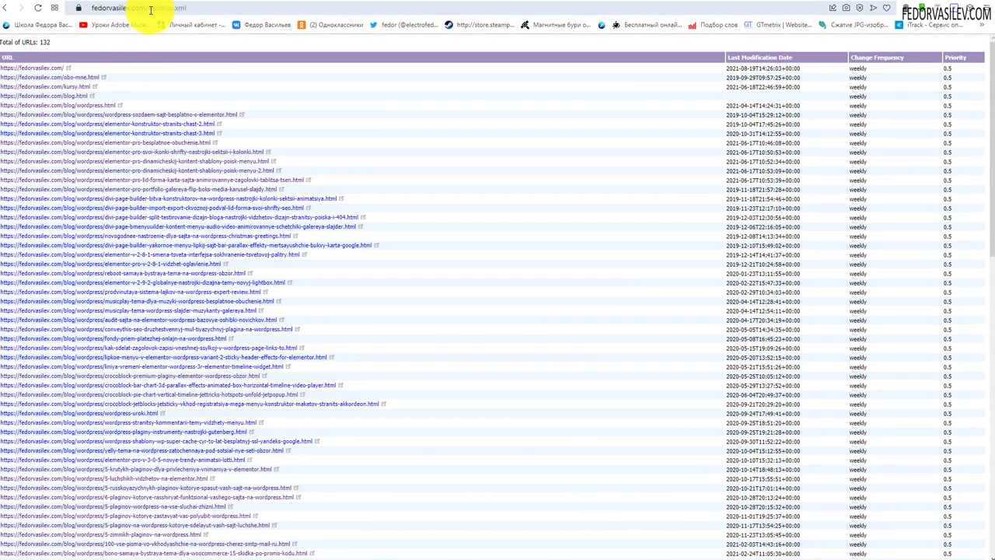
{"action": "left_click_drag", "start_coordinate": [191, 9], "coordinate": [147, 9]}
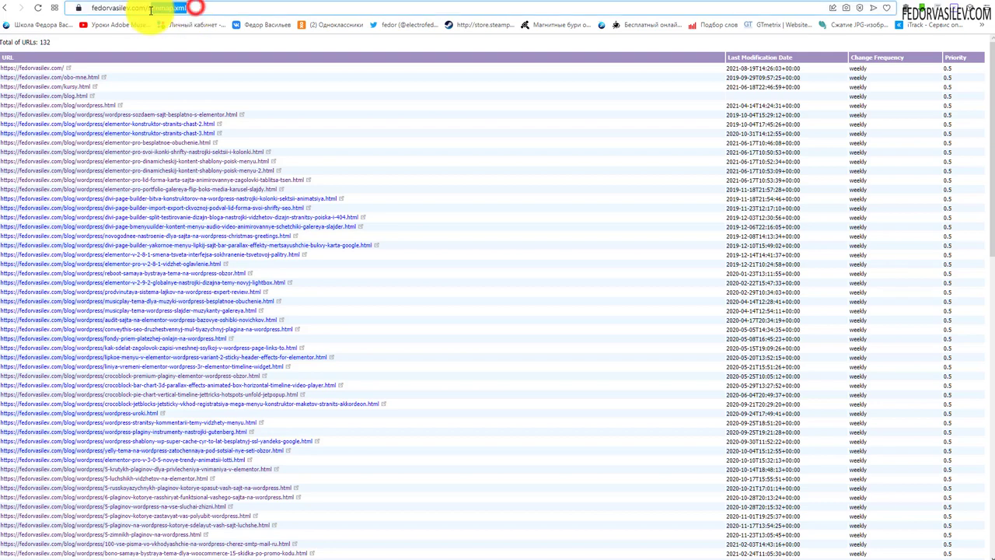
{"action": "scroll", "coordinate": [67, 131], "scroll_direction": "down", "scroll_amount": 1}
{"action": "scroll", "coordinate": [74, 163], "scroll_direction": "up", "scroll_amount": 1}
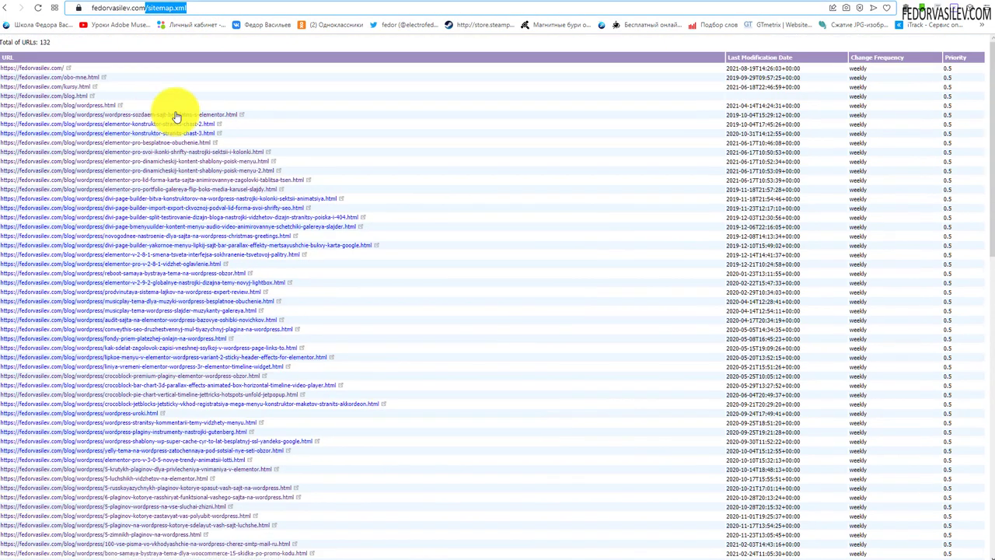
Return to the reference robots.txt and examine its Sitemap and Host lines, highlighting each directive
{"action": "key", "text": "ctrl+shift+Tab"}
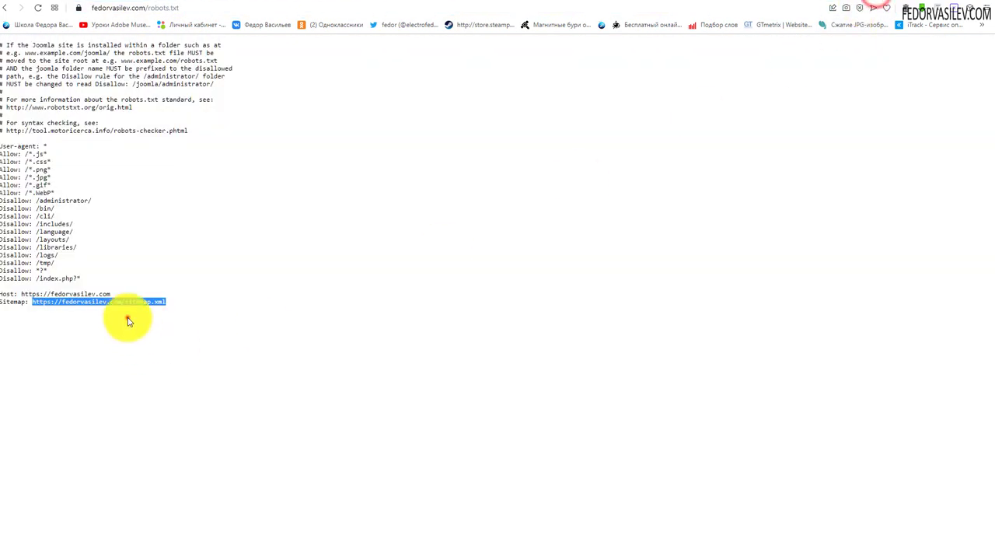
{"action": "left_click", "coordinate": [127, 310]}
{"action": "left_click_drag", "start_coordinate": [181, 299], "coordinate": [6, 300]}
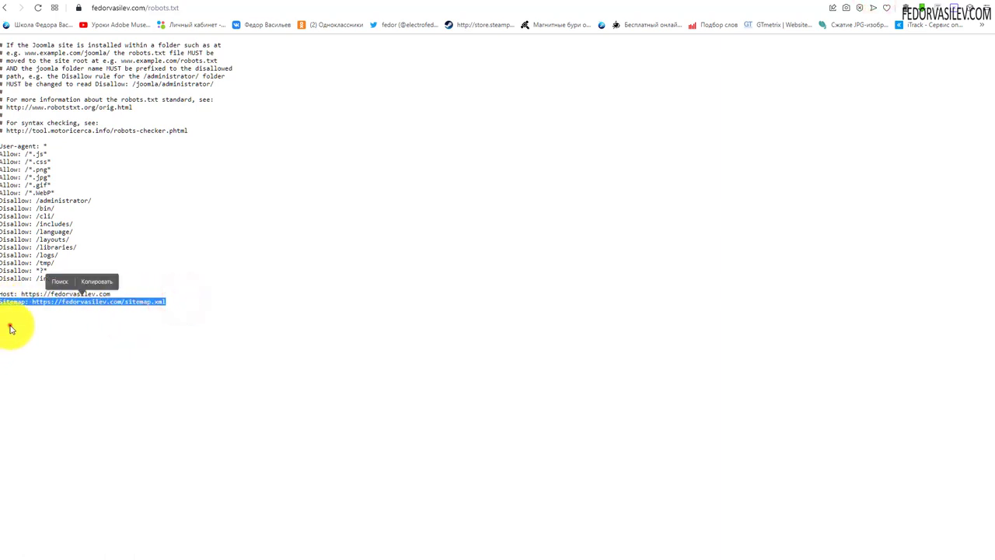
{"action": "left_click", "coordinate": [11, 325]}
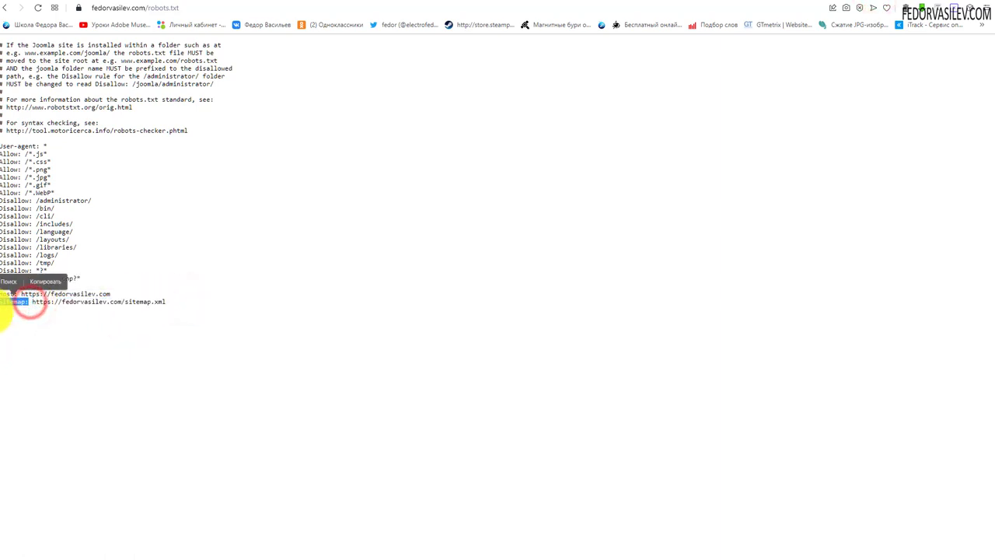
{"action": "left_click_drag", "start_coordinate": [31, 301], "coordinate": [172, 302]}
{"action": "left_click", "coordinate": [218, 361]}
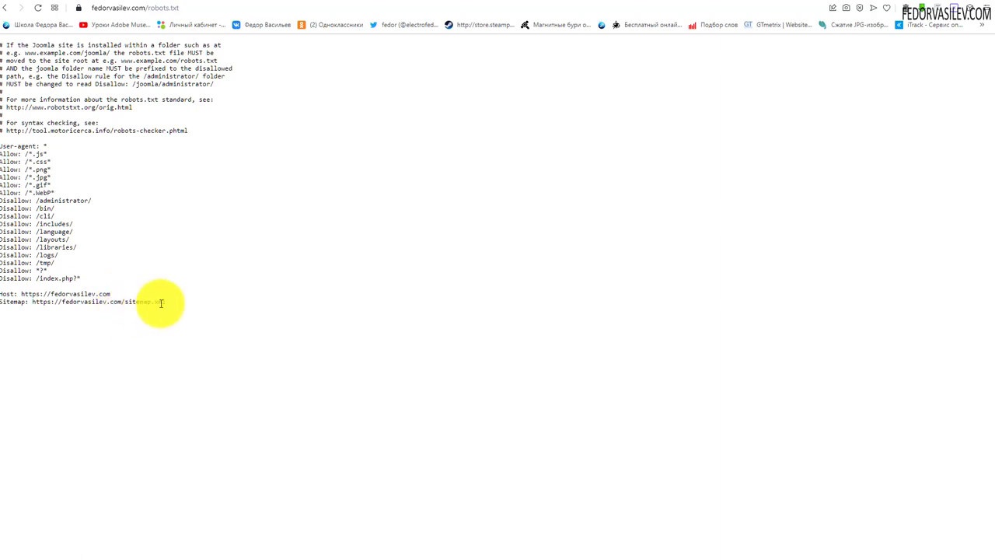
{"action": "left_click_drag", "start_coordinate": [115, 294], "coordinate": [0, 295]}
{"action": "left_click", "coordinate": [11, 192]}
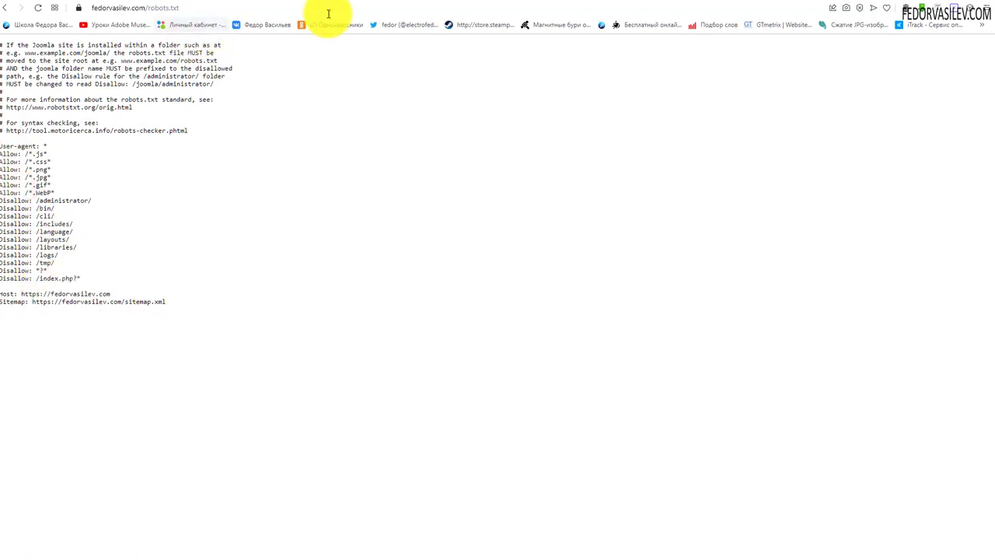
Switch to Yandex Webmaster and open the robots.txt analysis tool for the reference site
{"action": "key", "text": "ctrl+Tab"}
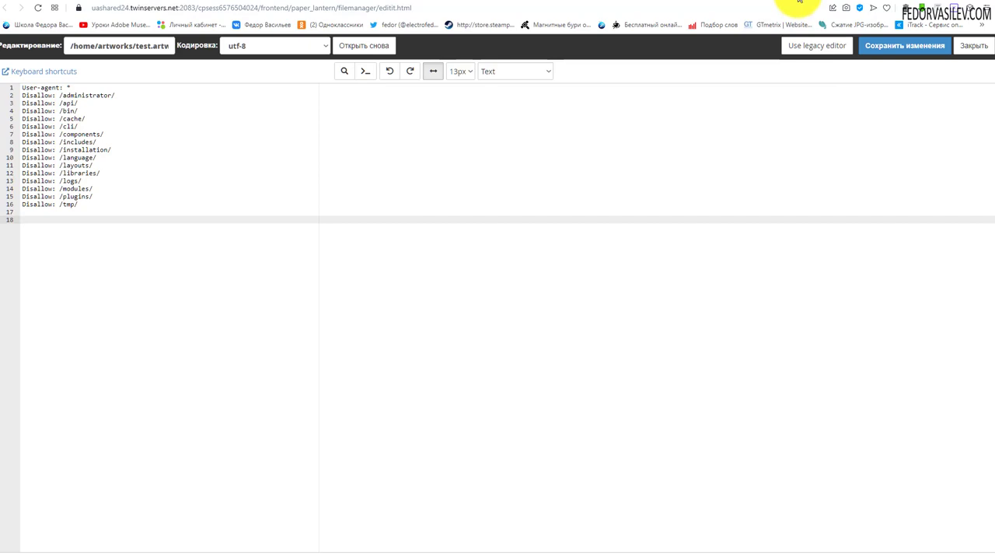
{"action": "key", "text": "ctrl+shift+Tab"}
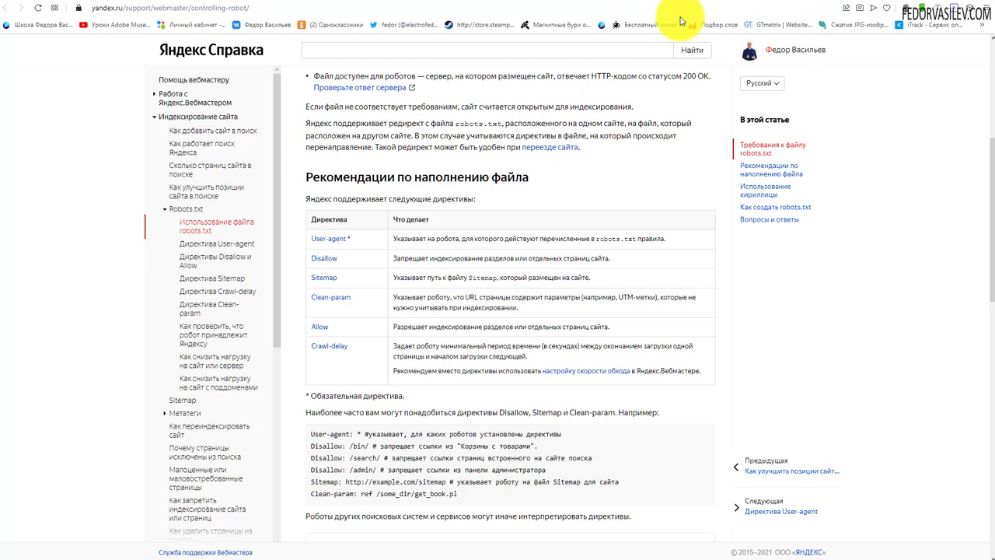
{"action": "left_click", "coordinate": [739, 8]}
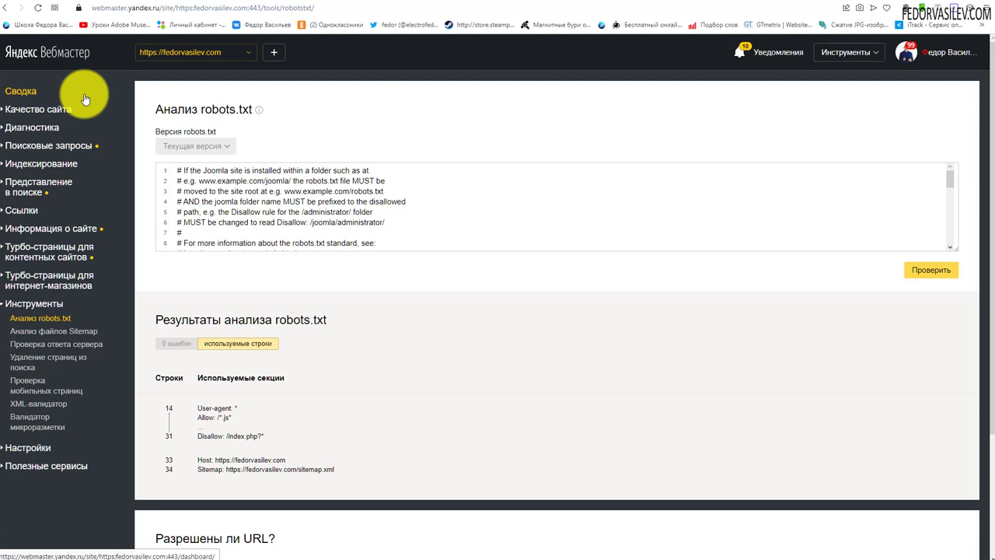
{"action": "left_click", "coordinate": [32, 306]}
{"action": "left_click", "coordinate": [31, 307]}
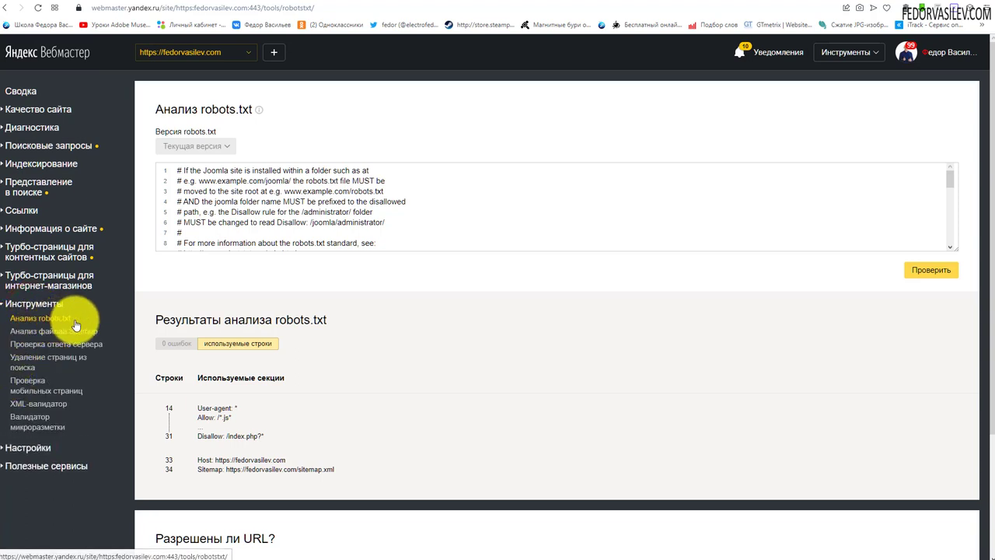
{"action": "left_click", "coordinate": [37, 318]}
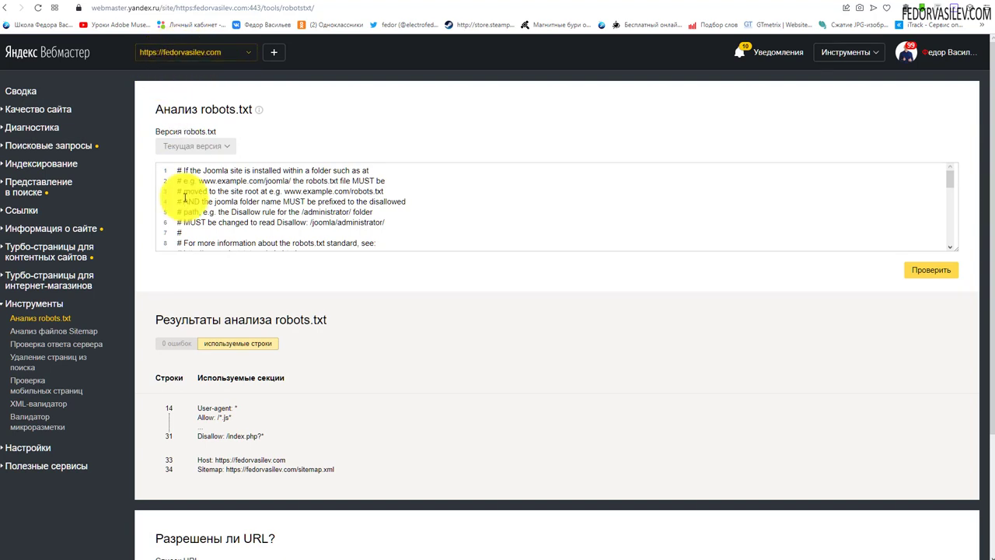
Run the check on the site's loaded robots.txt and review its directives down to the Sitemap line
{"action": "scroll", "coordinate": [279, 196], "scroll_direction": "down", "scroll_amount": 2}
{"action": "scroll", "coordinate": [350, 203], "scroll_direction": "down", "scroll_amount": 1}
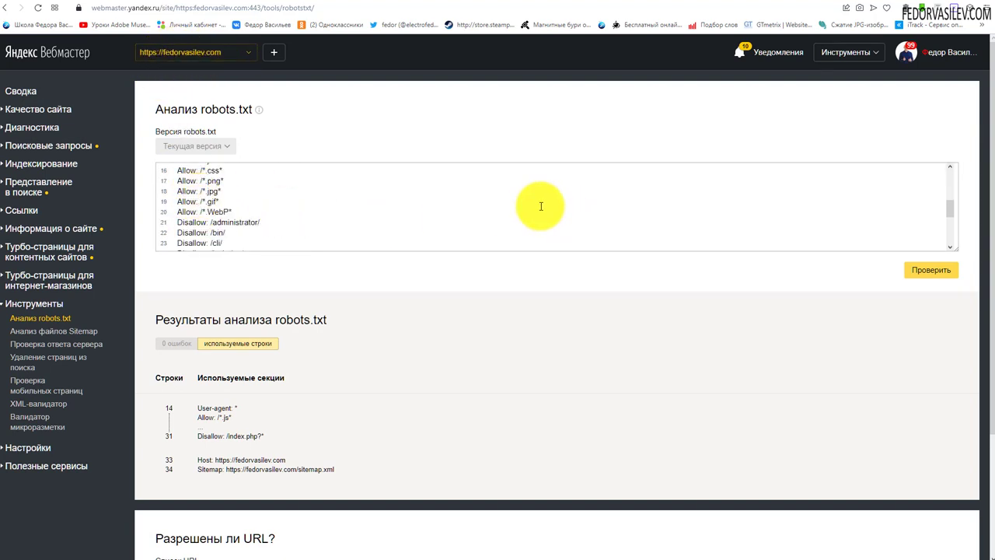
{"action": "scroll", "coordinate": [203, 226], "scroll_direction": "down", "scroll_amount": 1}
{"action": "scroll", "coordinate": [208, 179], "scroll_direction": "up", "scroll_amount": 4}
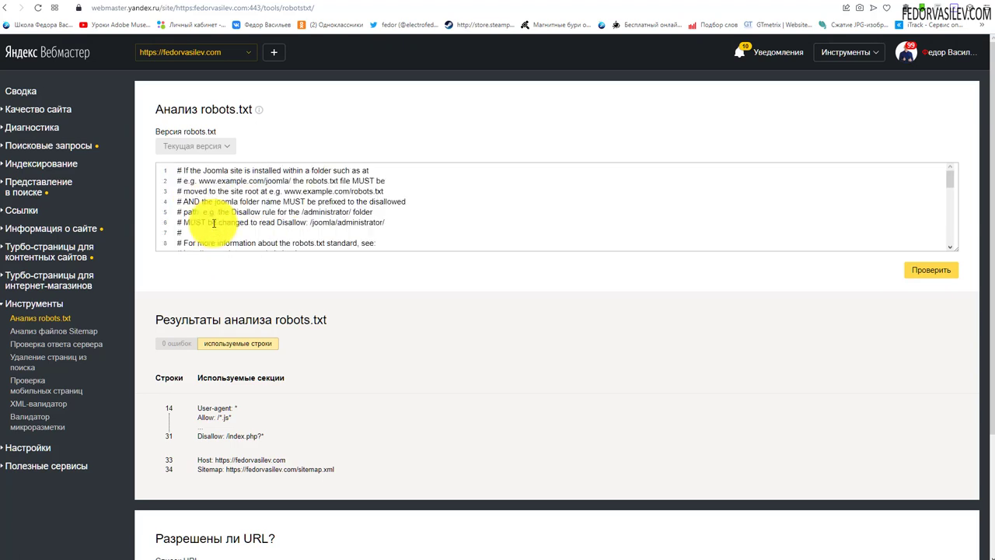
{"action": "left_click", "coordinate": [923, 276]}
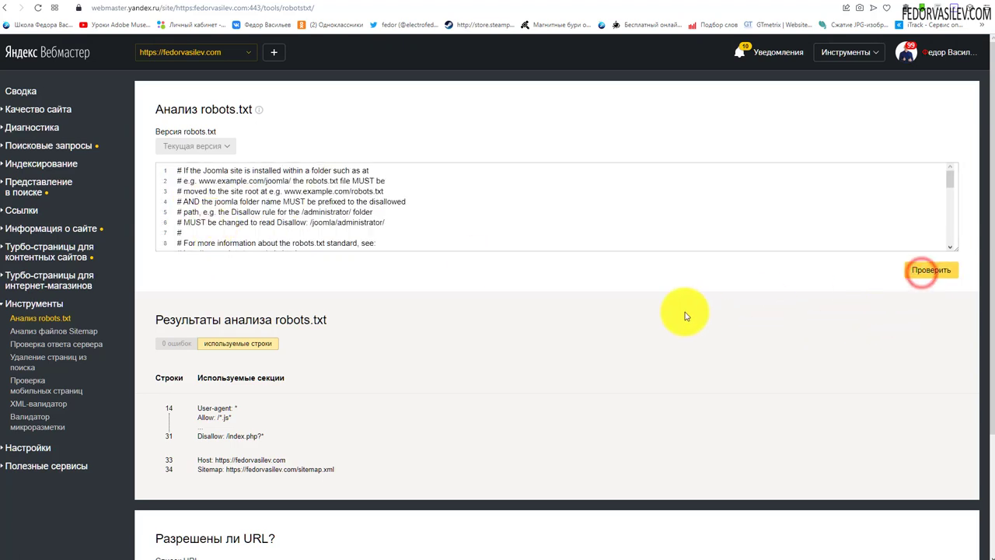
{"action": "scroll", "coordinate": [300, 203], "scroll_direction": "down", "scroll_amount": 4}
{"action": "scroll", "coordinate": [300, 203], "scroll_direction": "down", "scroll_amount": 3}
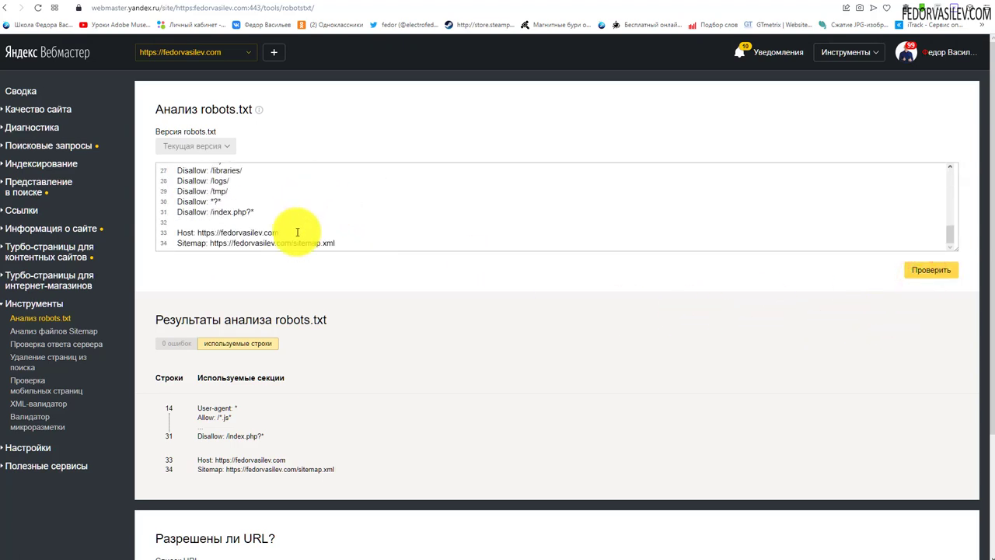
{"action": "scroll", "coordinate": [295, 229], "scroll_direction": "down", "scroll_amount": 1}
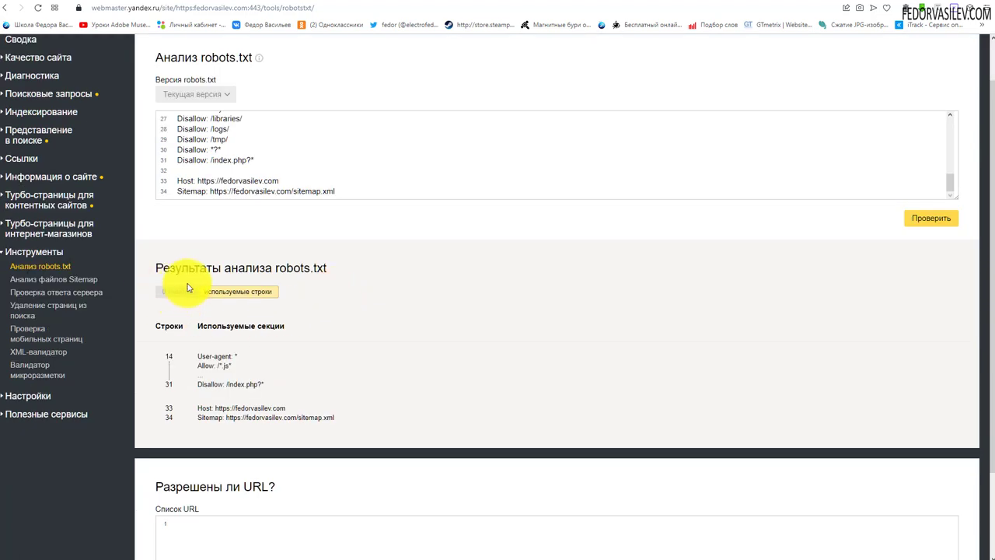
Compare the robots.txt lines in the analysis editor with the used sections listed in the analysis results
{"action": "scroll", "coordinate": [210, 179], "scroll_direction": "up", "scroll_amount": 6}
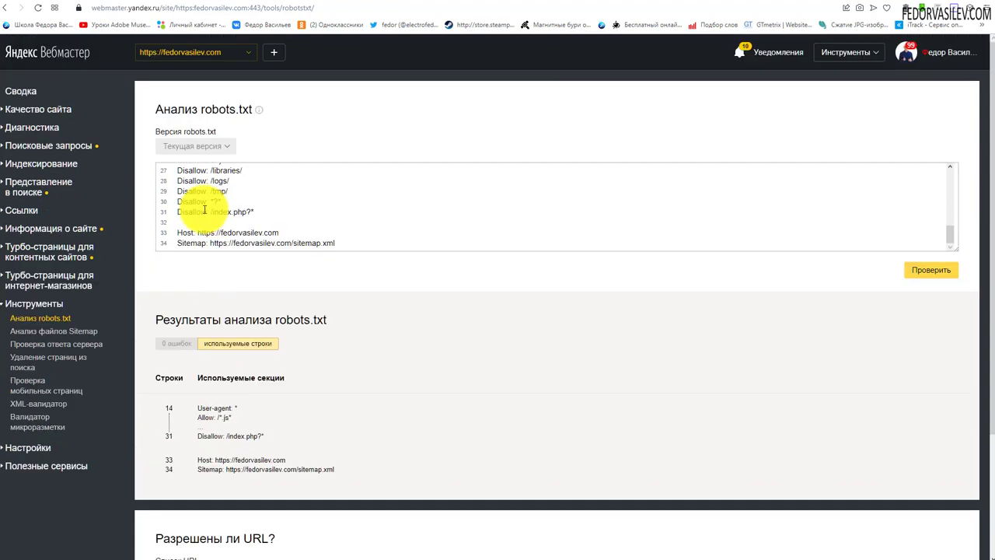
{"action": "left_click_drag", "start_coordinate": [178, 181], "coordinate": [210, 196]}
{"action": "scroll", "coordinate": [249, 195], "scroll_direction": "down", "scroll_amount": 5}
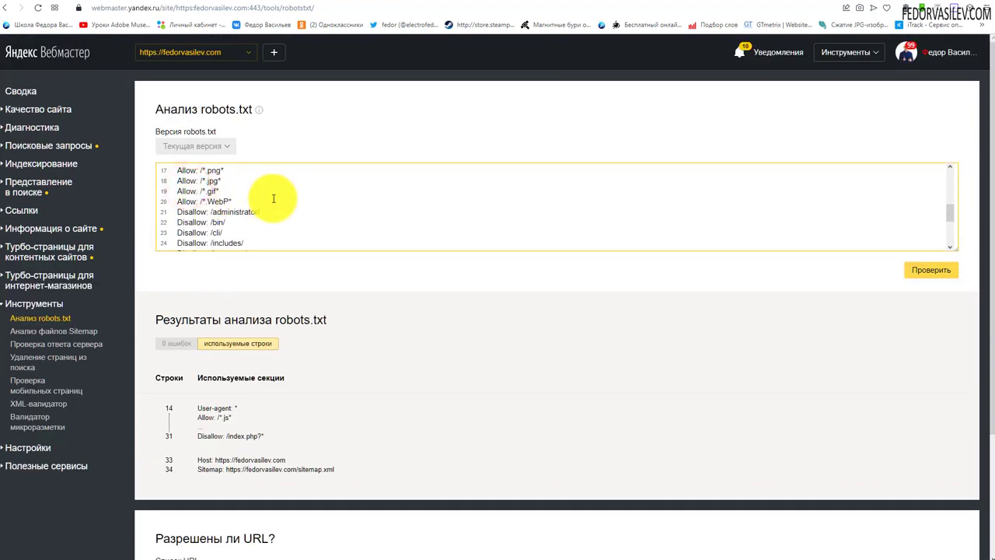
{"action": "scroll", "coordinate": [156, 361], "scroll_direction": "down", "scroll_amount": 2}
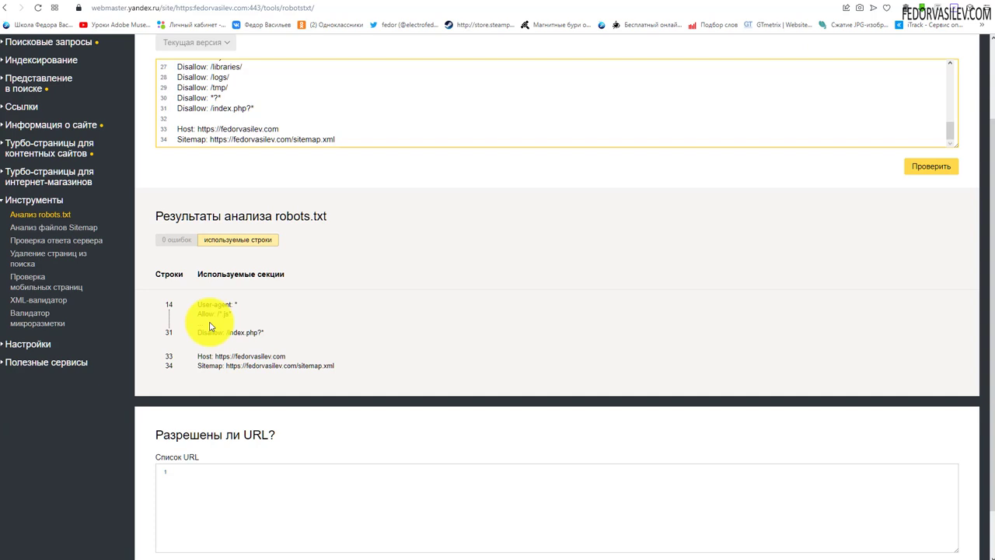
{"action": "scroll", "coordinate": [233, 264], "scroll_direction": "up", "scroll_amount": 2}
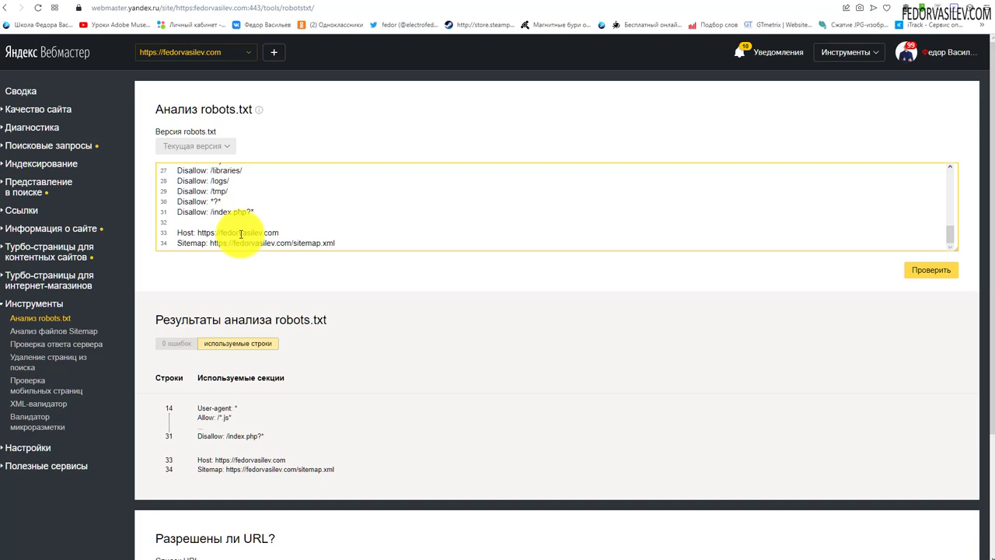
Go back to the Yandex help article on robots.txt and examine the Crawl-delay directive in the table
{"action": "left_click", "coordinate": [801, 4]}
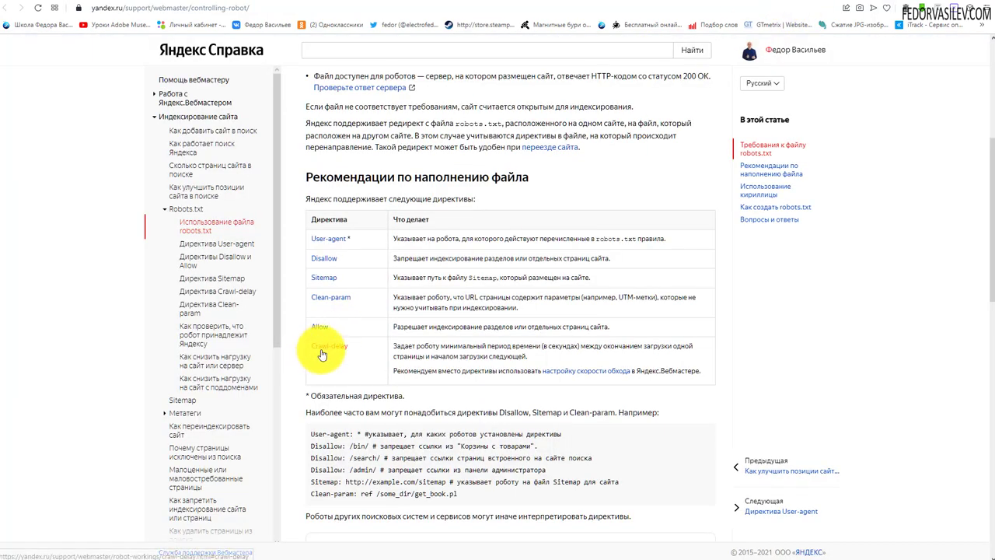
{"action": "left_click_drag", "start_coordinate": [310, 346], "coordinate": [351, 346]}
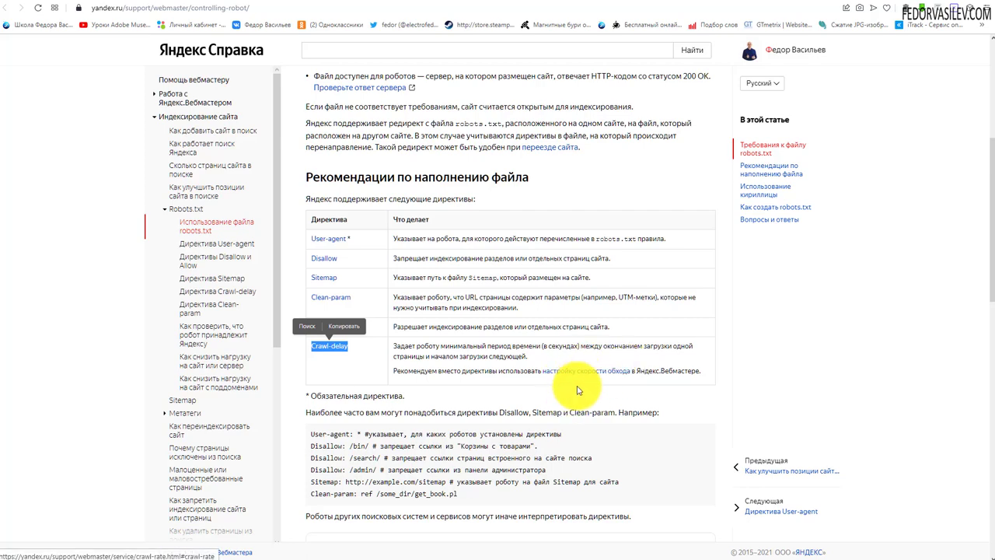
{"action": "scroll", "coordinate": [579, 372], "scroll_direction": "down", "scroll_amount": 1}
{"action": "left_click", "coordinate": [349, 320]}
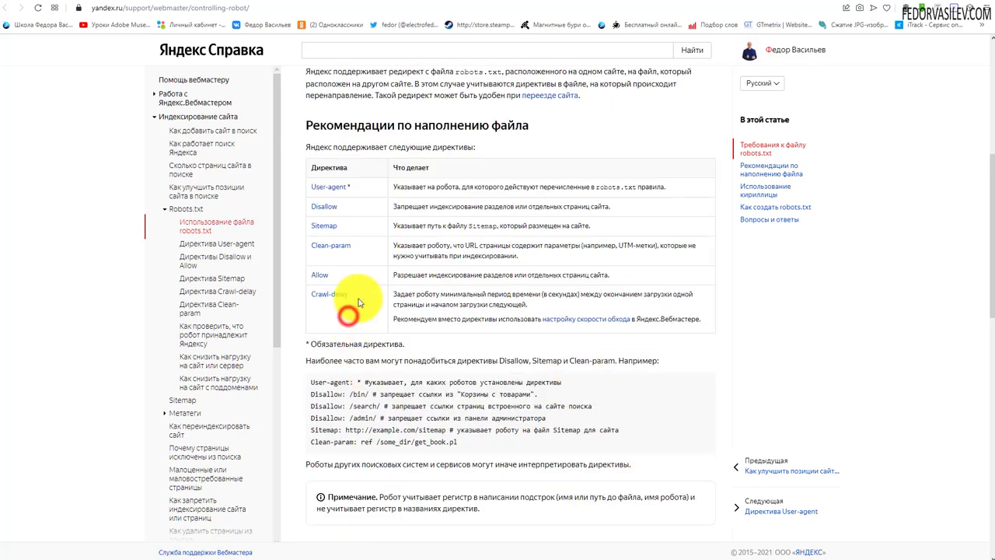
{"action": "left_click_drag", "start_coordinate": [352, 299], "coordinate": [310, 298]}
{"action": "left_click", "coordinate": [351, 322]}
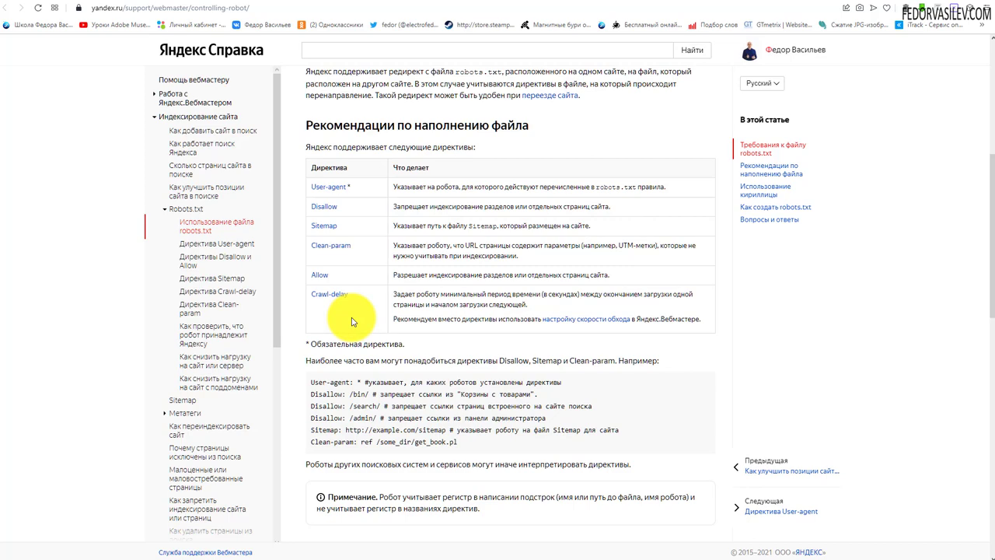
Look through the help article's robots.txt requirements, Cyrillic usage rules and file creation instructions
{"action": "scroll", "coordinate": [351, 321], "scroll_direction": "up", "scroll_amount": 1}
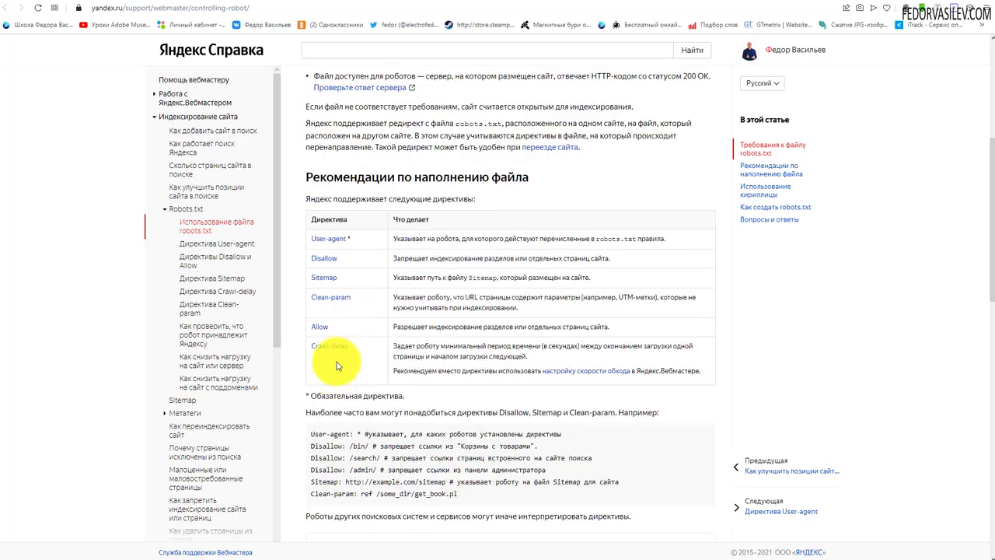
{"action": "scroll", "coordinate": [431, 410], "scroll_direction": "up", "scroll_amount": 2}
{"action": "scroll", "coordinate": [432, 409], "scroll_direction": "up", "scroll_amount": 1}
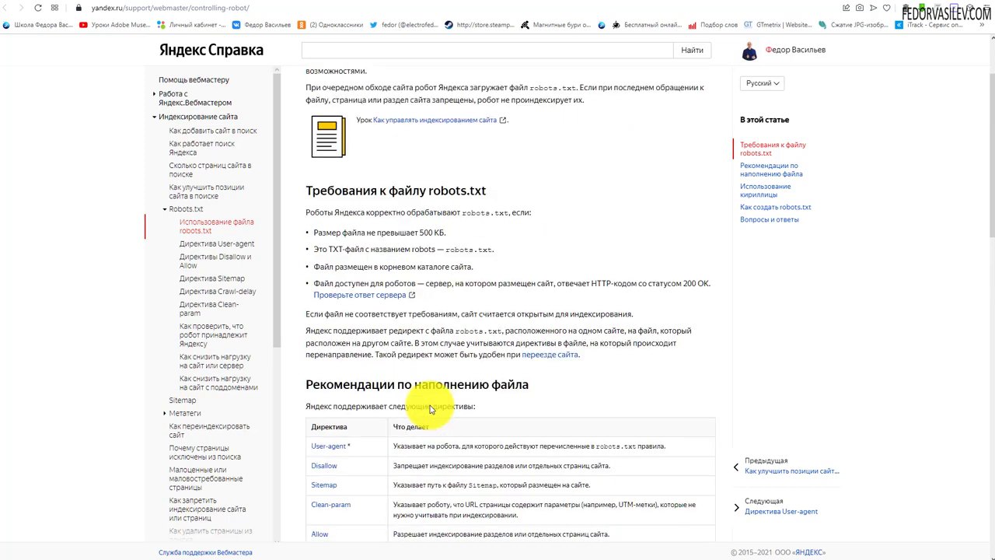
{"action": "scroll", "coordinate": [431, 410], "scroll_direction": "down", "scroll_amount": 10}
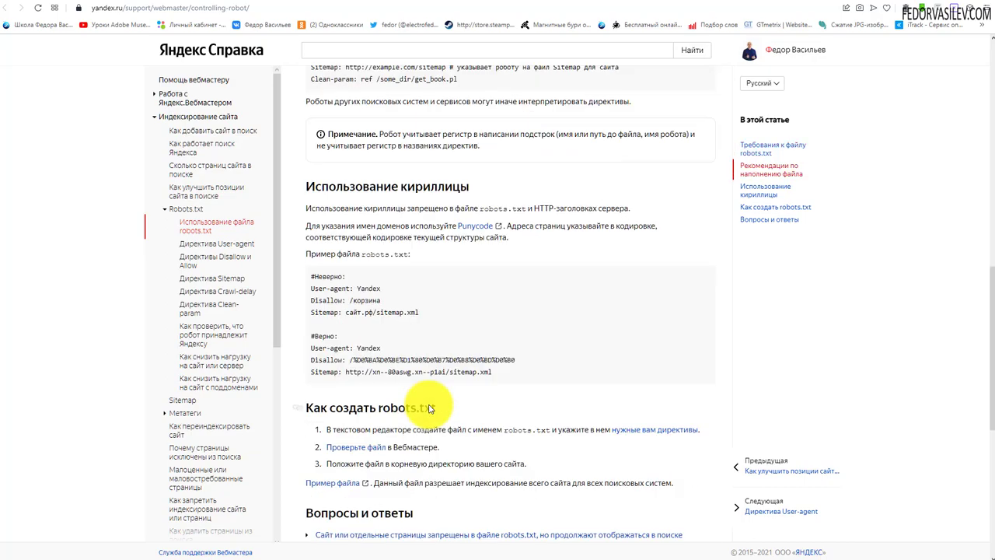
{"action": "scroll", "coordinate": [429, 407], "scroll_direction": "up", "scroll_amount": 7}
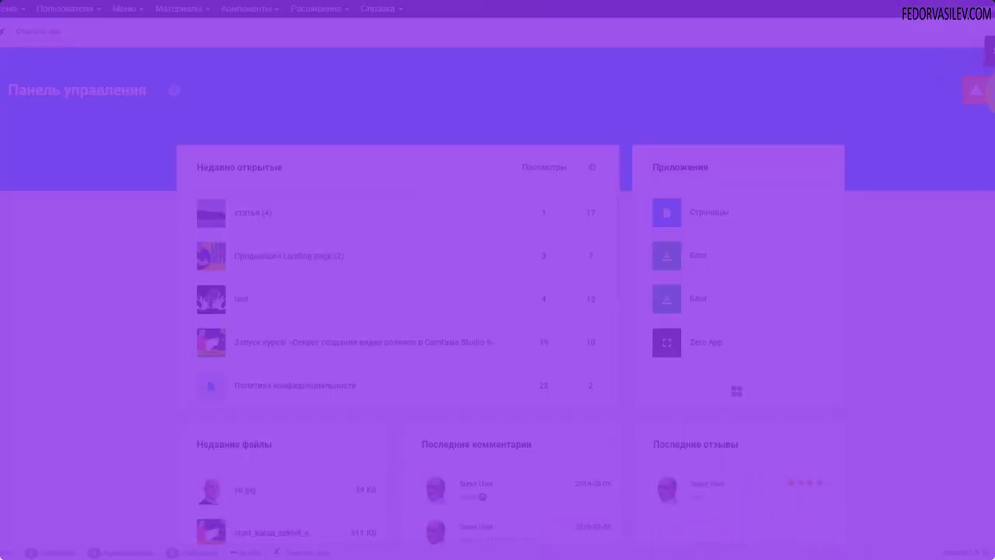
{"action": "left_click", "coordinate": [984, 93]}
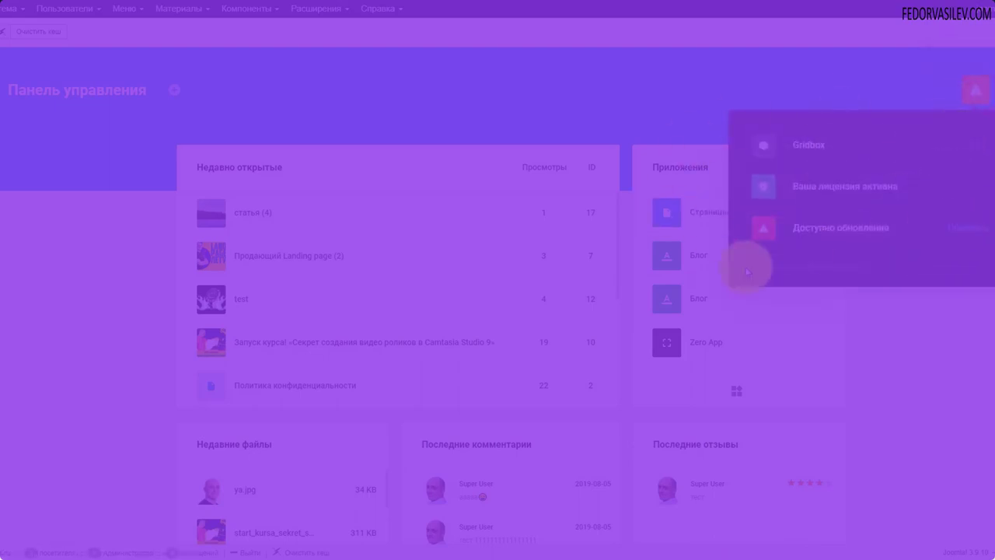
{"action": "left_click", "coordinate": [797, 171]}
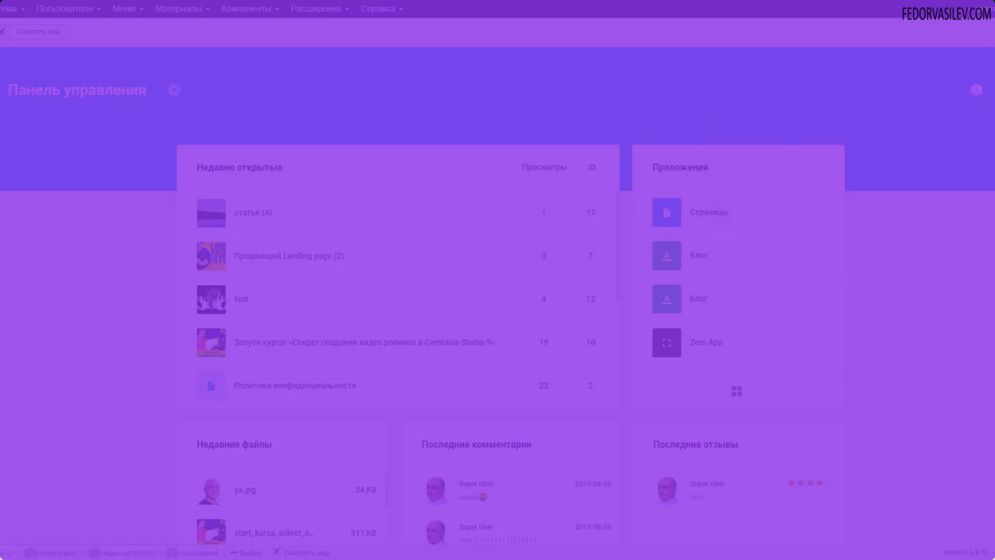
{"action": "left_click", "coordinate": [15, 195]}
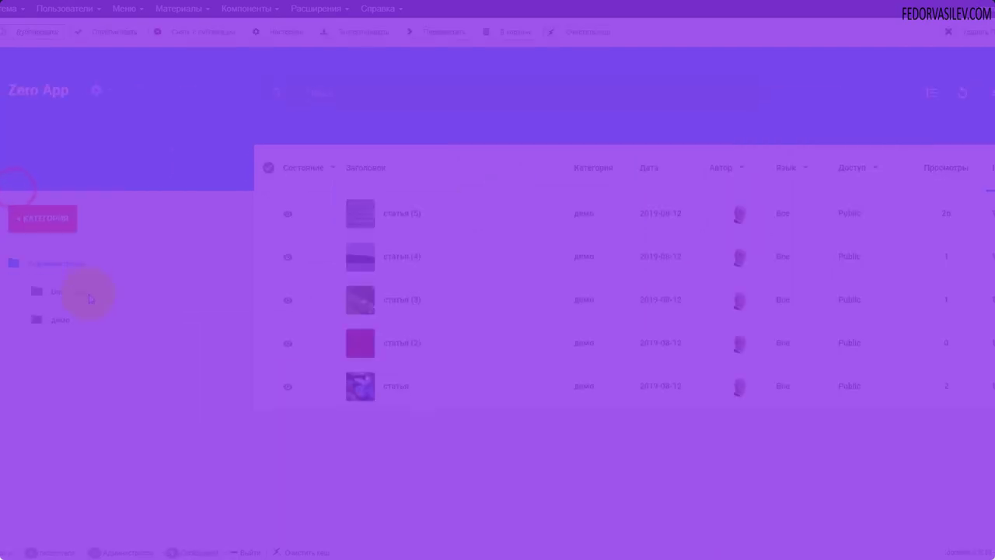
{"action": "left_click", "coordinate": [96, 90]}
{"action": "left_click", "coordinate": [104, 241]}
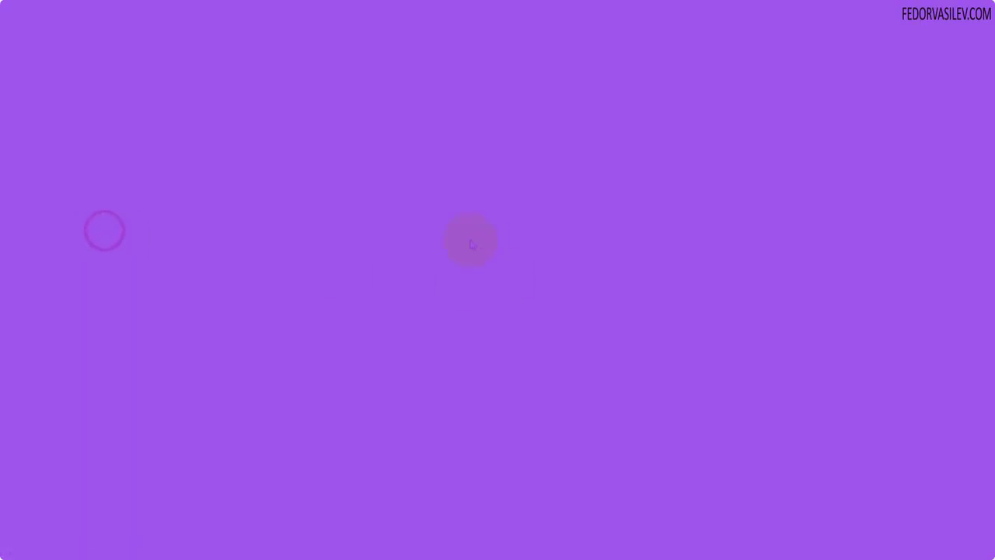